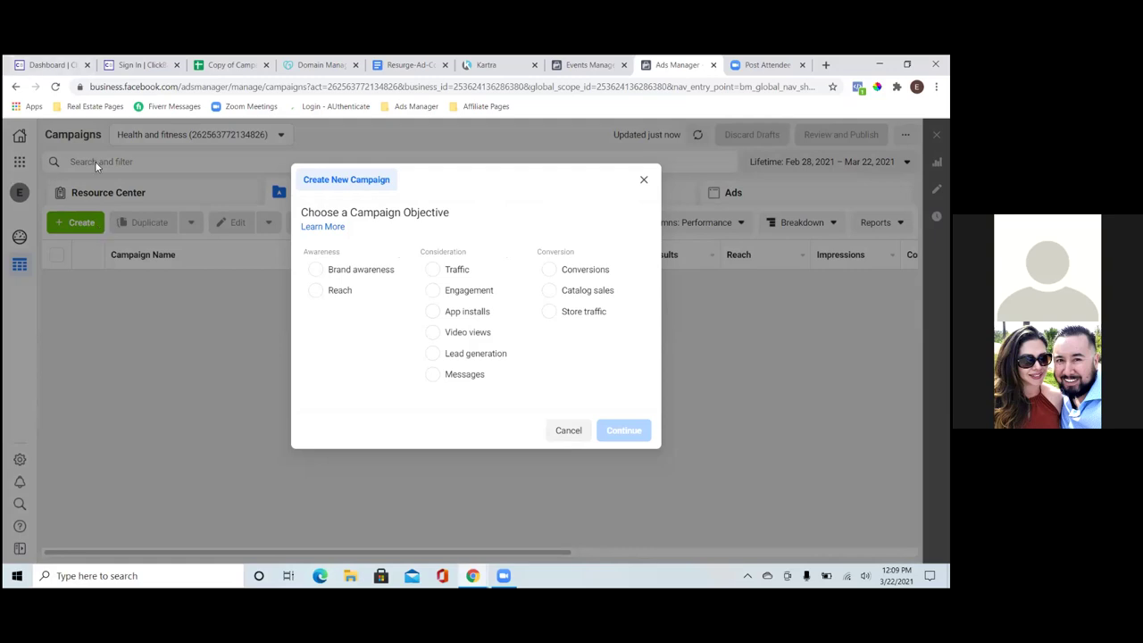
Step: Choose the Engagement objective for the new campaign, with Page likes as the engagement type
click(433, 291)
scroll(607, 473, down, 1)
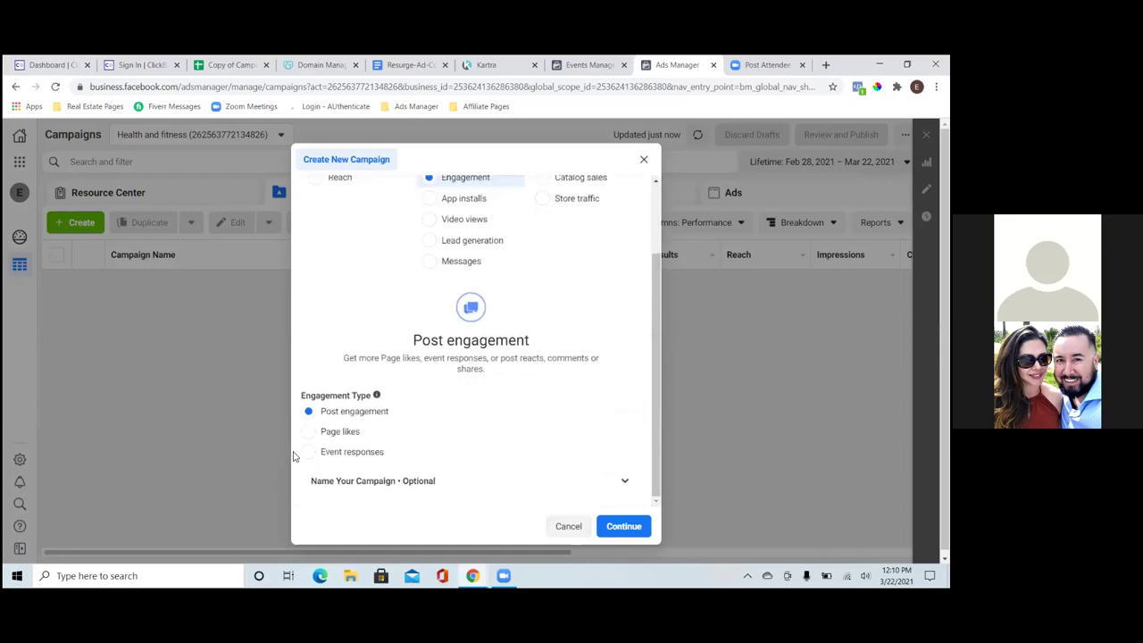
click(310, 432)
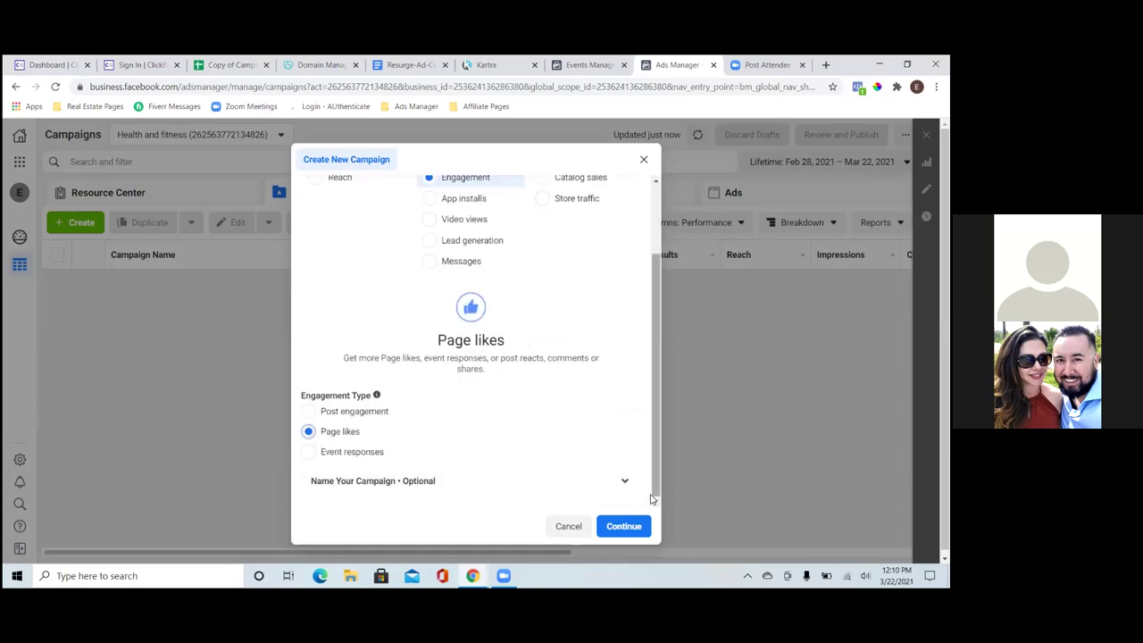
Step: Expand the optional naming section and name the campaign "Like campaign #1"
click(626, 482)
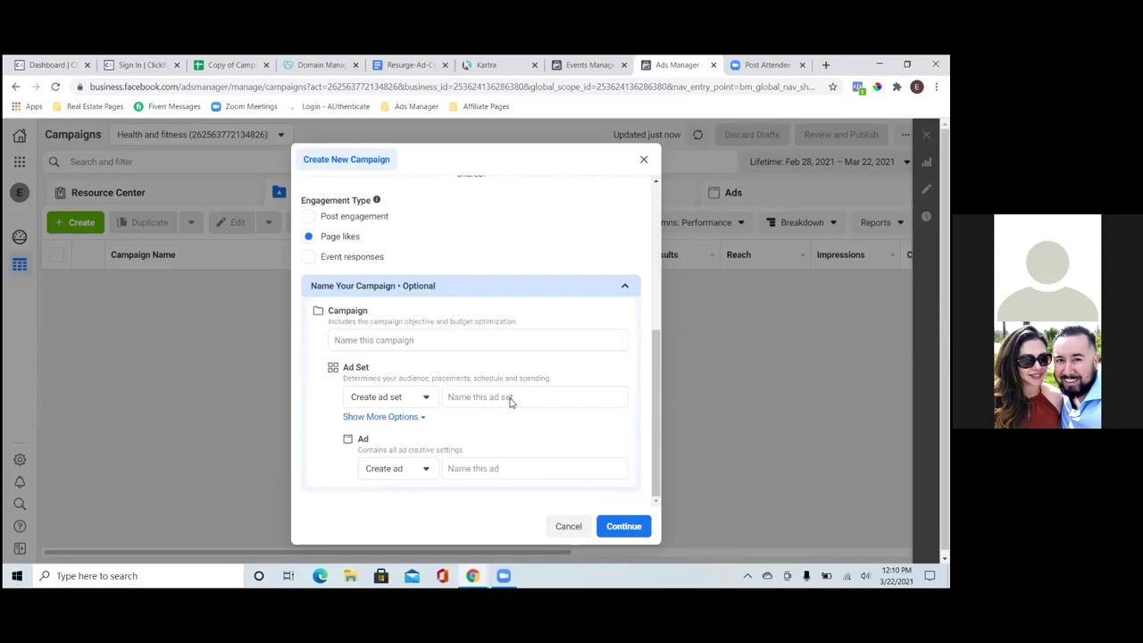
click(442, 342)
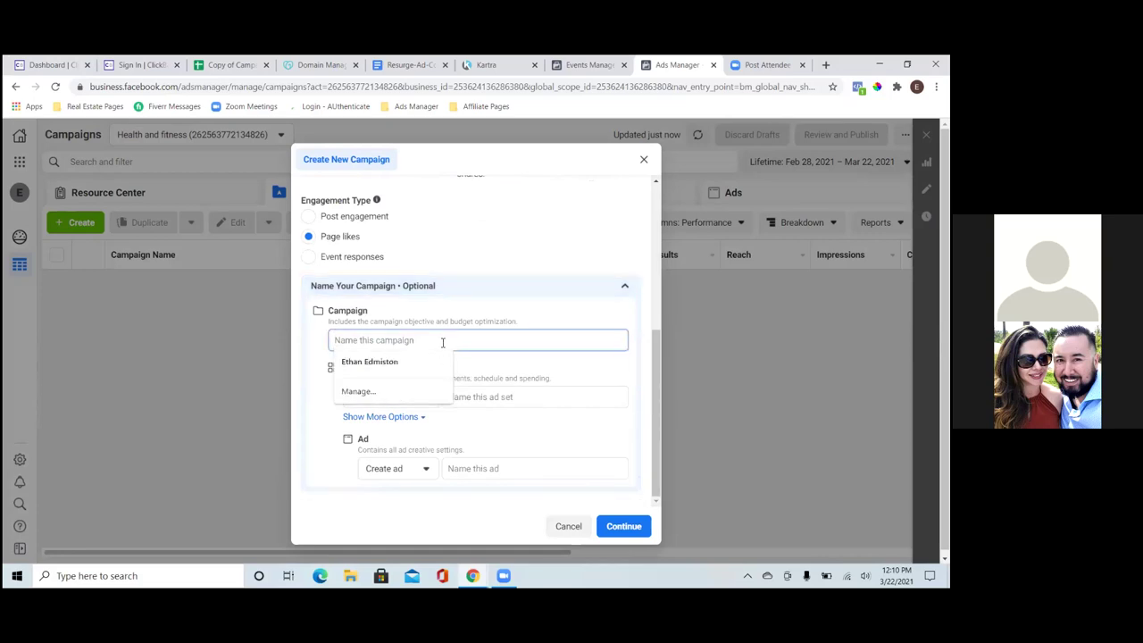
text(Like cam)
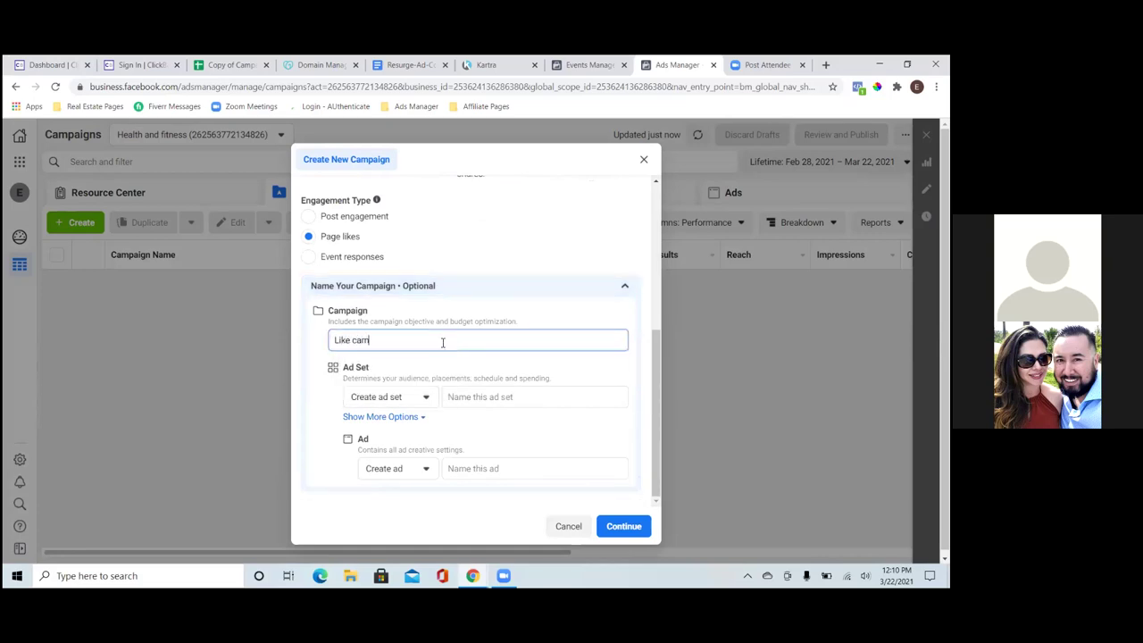
text(paign #1)
Step: Name both the ad set and the ad "Page Likes"
click(468, 386)
click(471, 396)
text(Page)
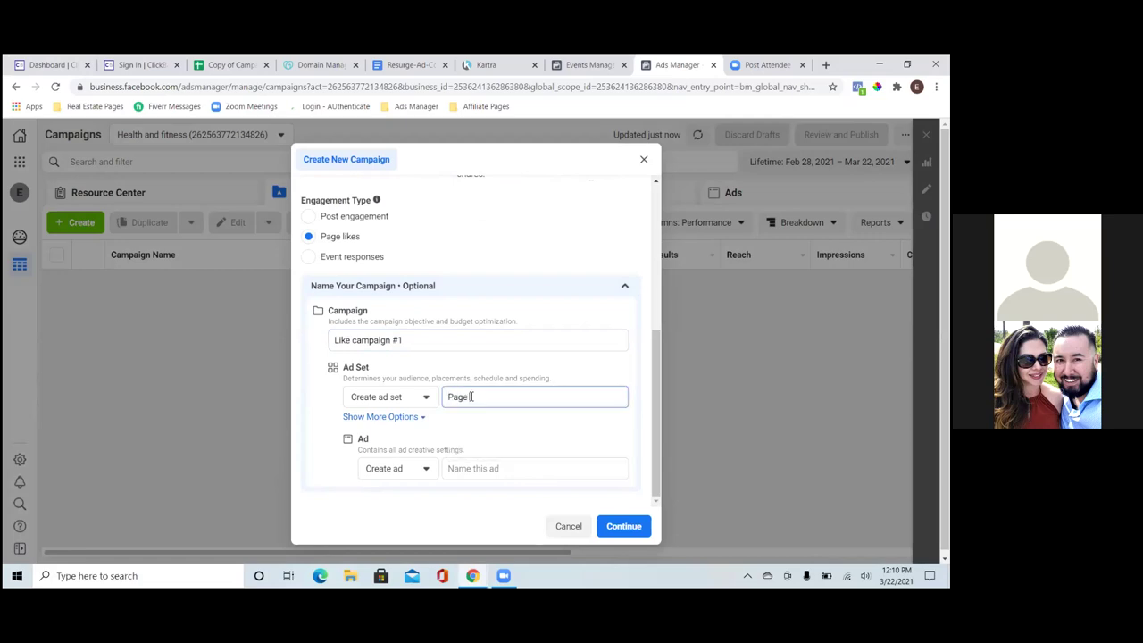
text( Likes)
click(459, 470)
text(P)
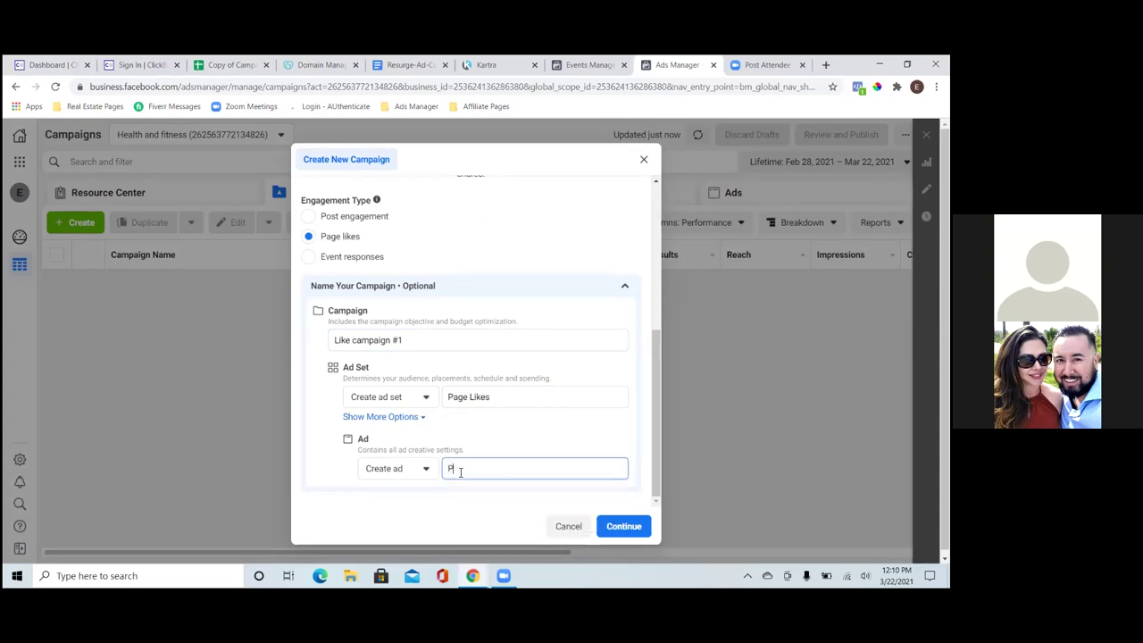
text(age Likes)
Step: Append "Resurge" to the ad set and ad names and continue to create the campaign draft
click(500, 398)
text(Resurge)
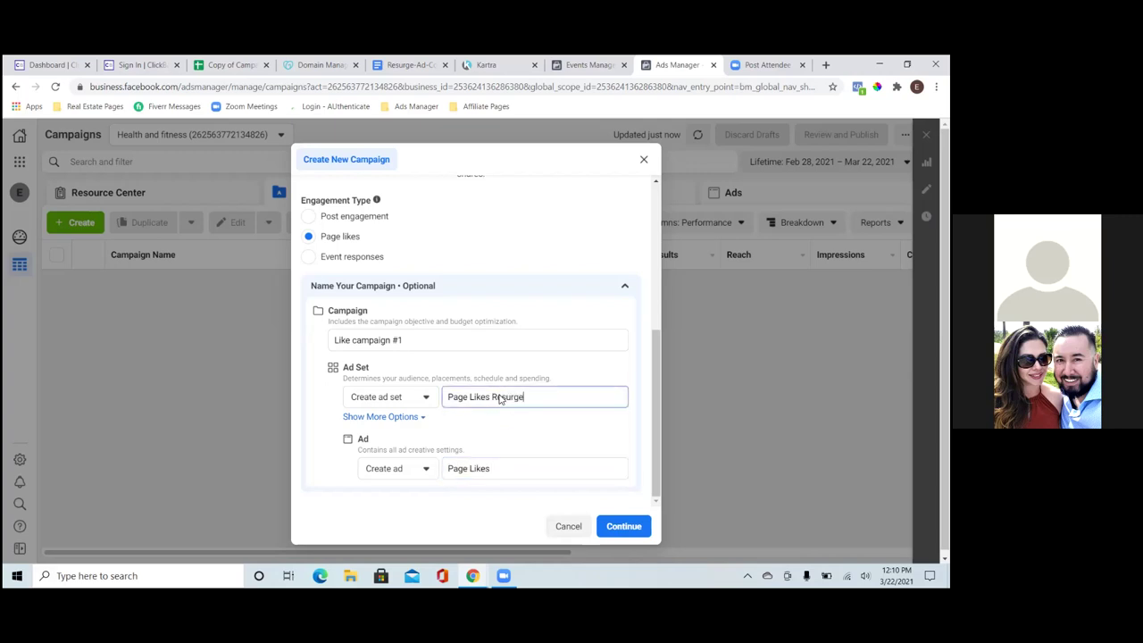
click(516, 468)
text(Resurge)
click(637, 530)
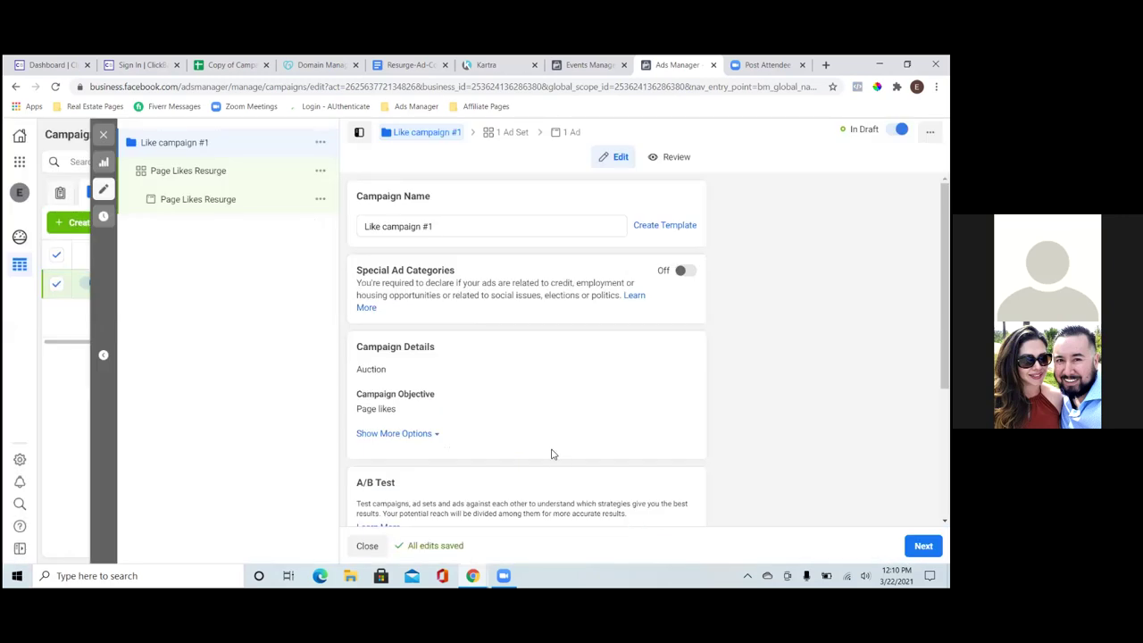
Step: Keep the campaign-level settings, proceed to the ad set, and switch its budget type to Lifetime Budget
scroll(552, 455, down, 3)
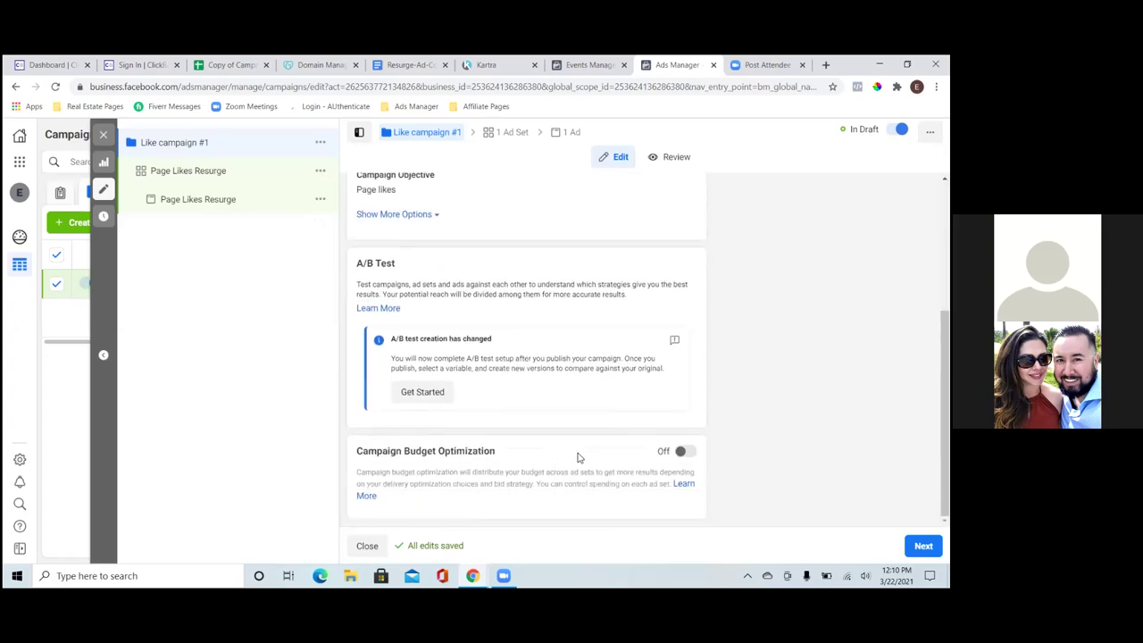
click(923, 545)
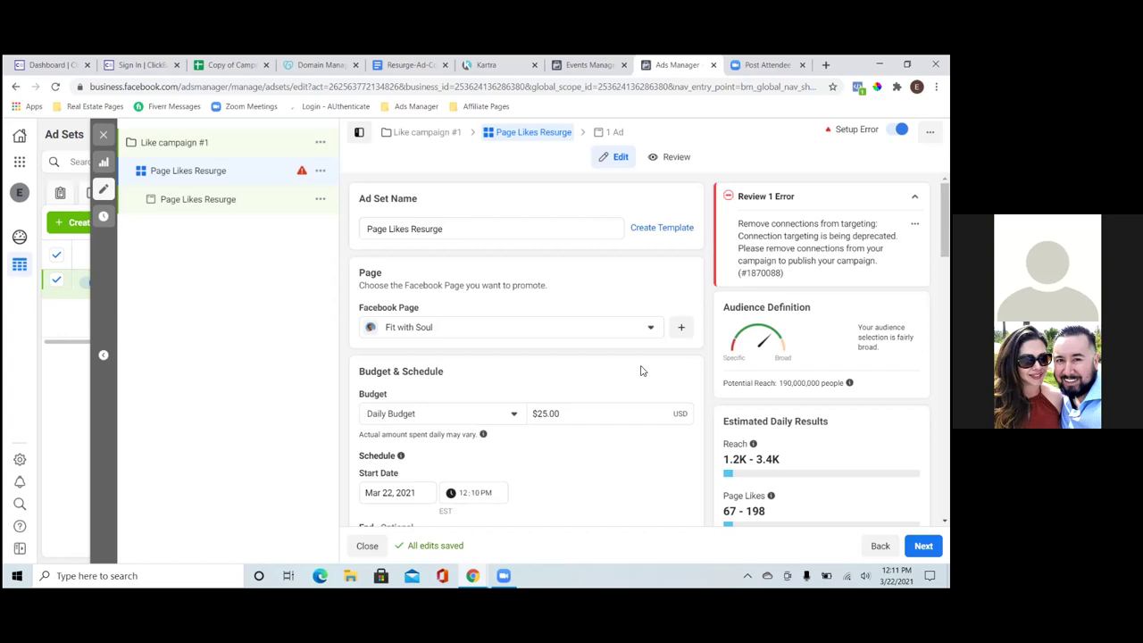
click(514, 416)
click(489, 460)
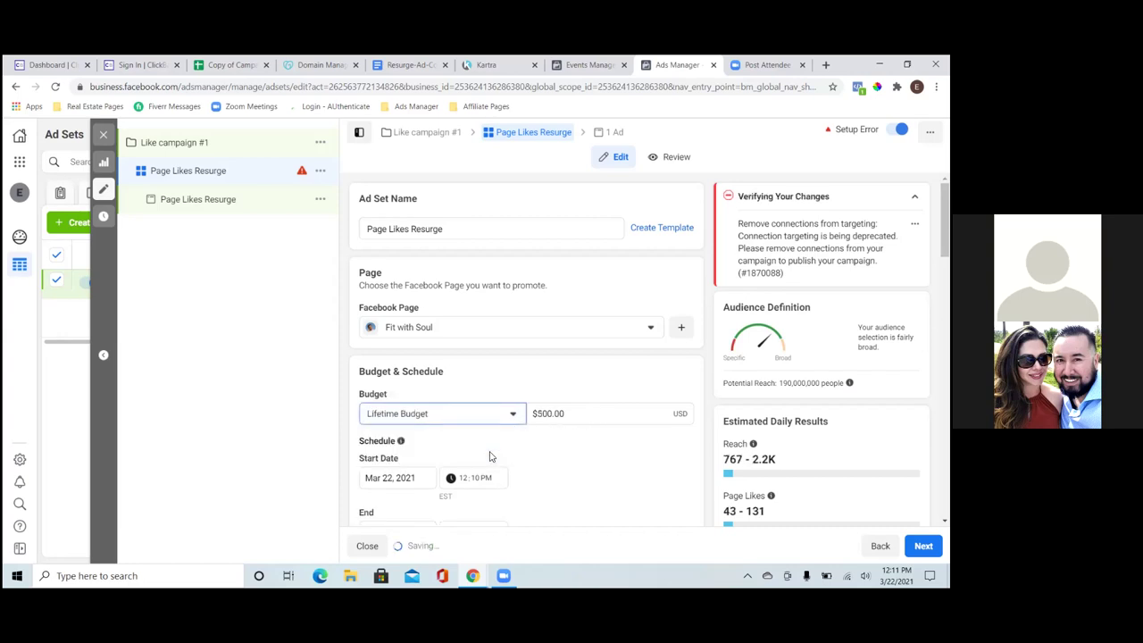
Step: Set the ad set's lifetime budget amount to $30
click(584, 416)
key(BackSpace)
key(BackSpace)
key(BackSpace)
key(BackSpace)
key(BackSpace)
key(BackSpace)
key(BackSpace)
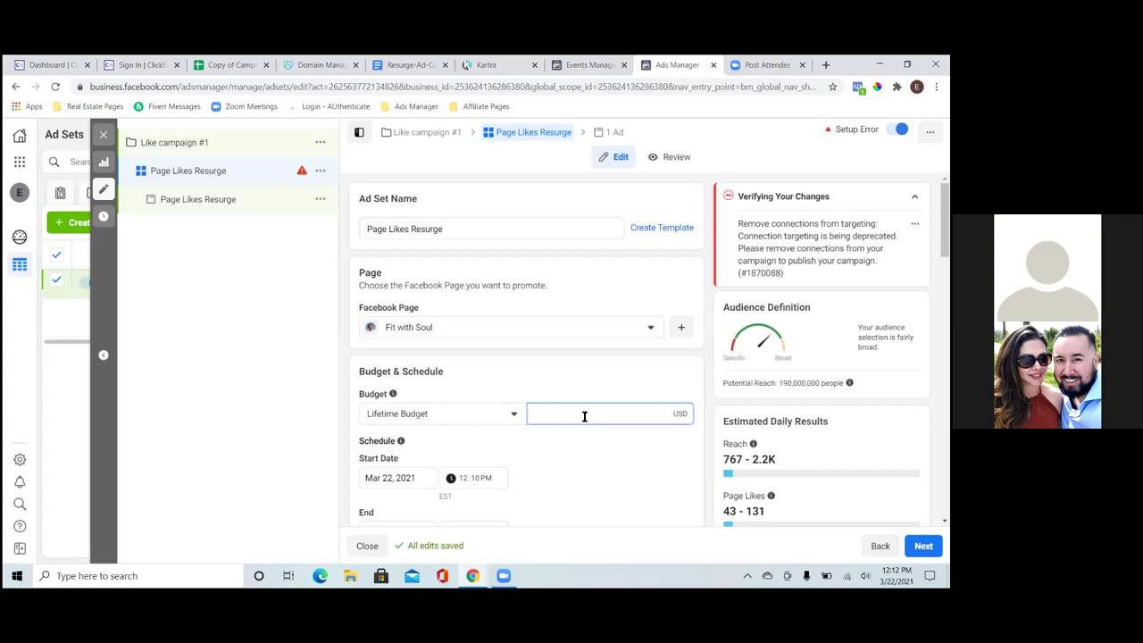
text(30)
click(588, 456)
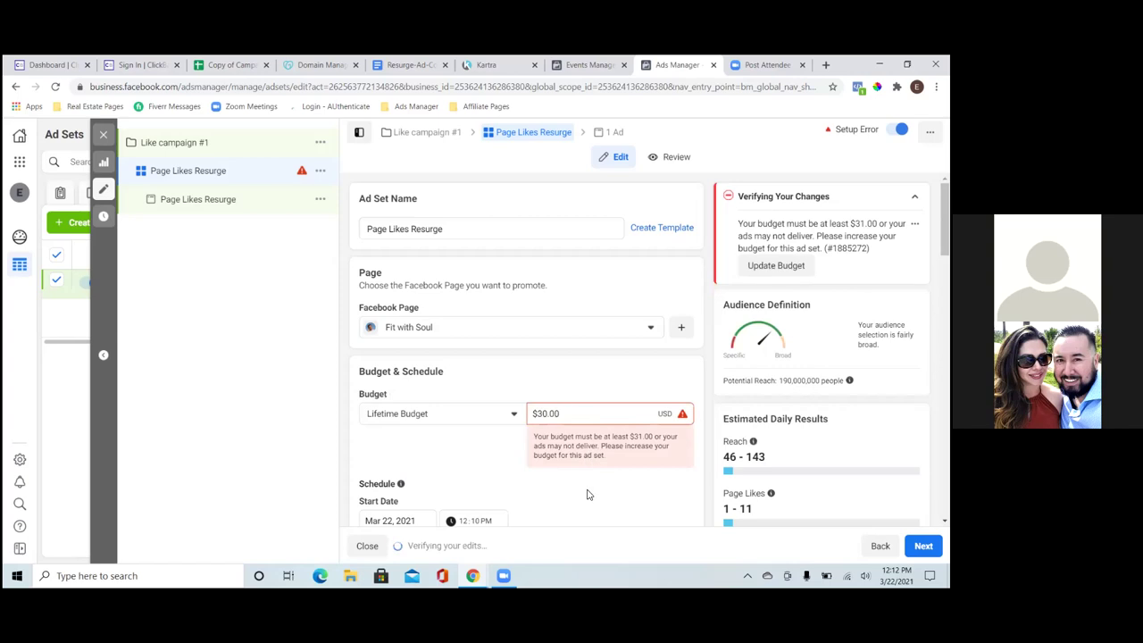
Step: Schedule the ad set to start on March 23, 2021 at 1:00 AM
scroll(588, 494, down, 1)
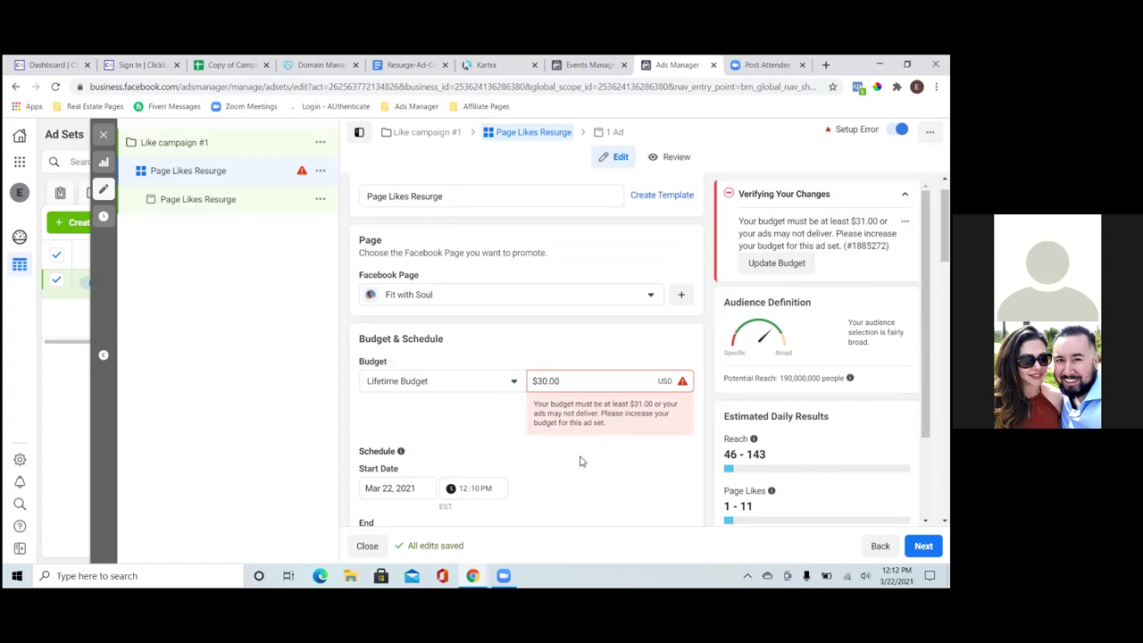
scroll(580, 459, down, 2)
click(422, 422)
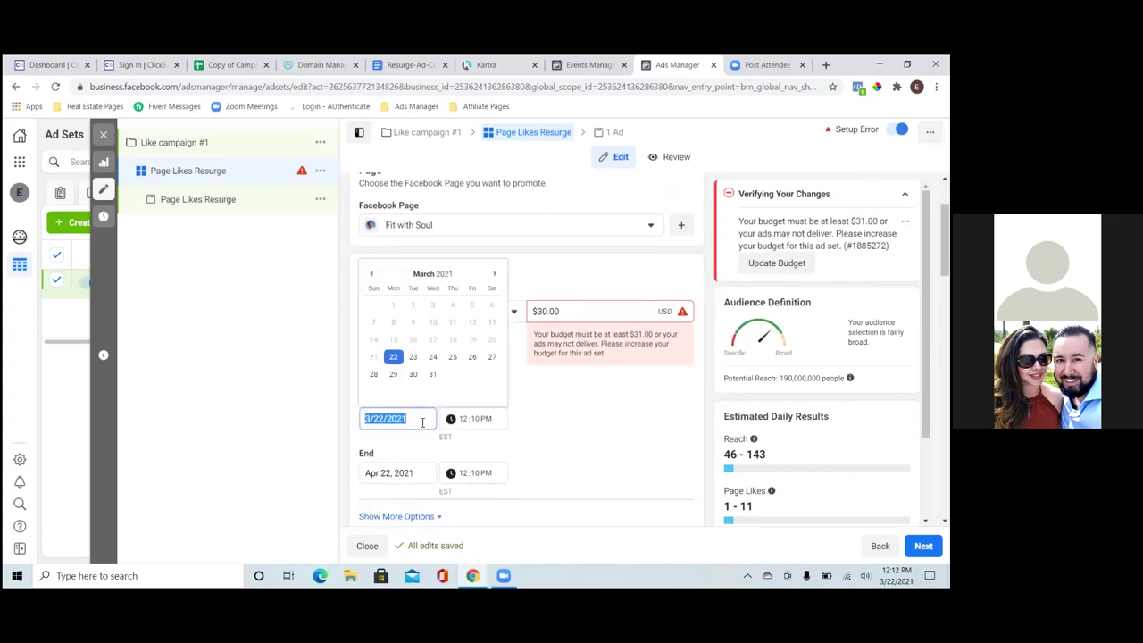
click(414, 360)
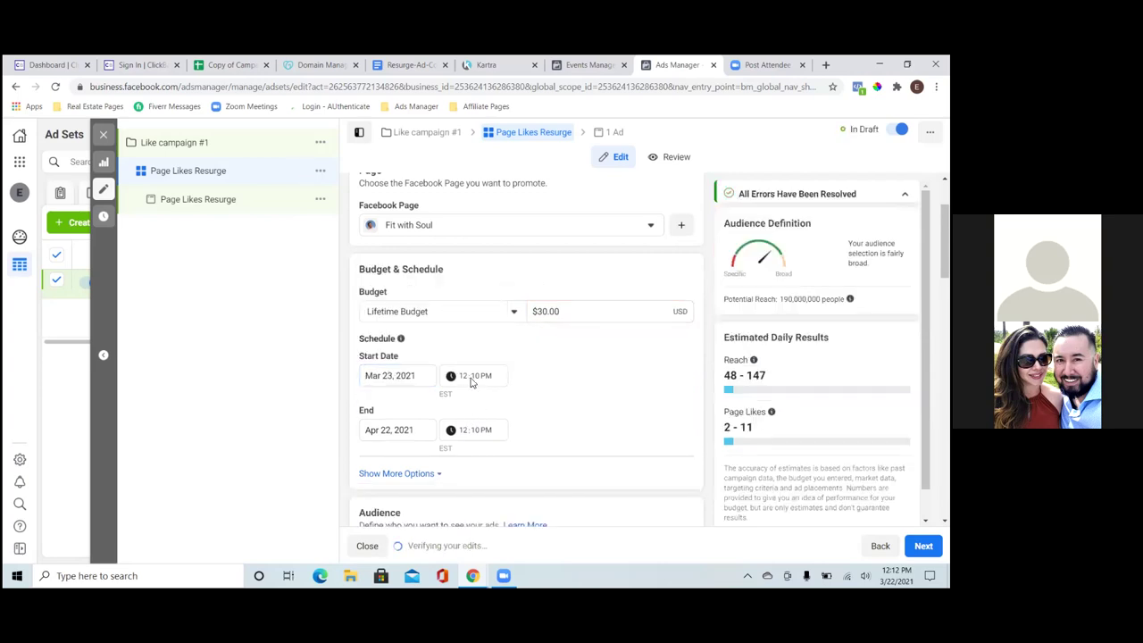
click(462, 382)
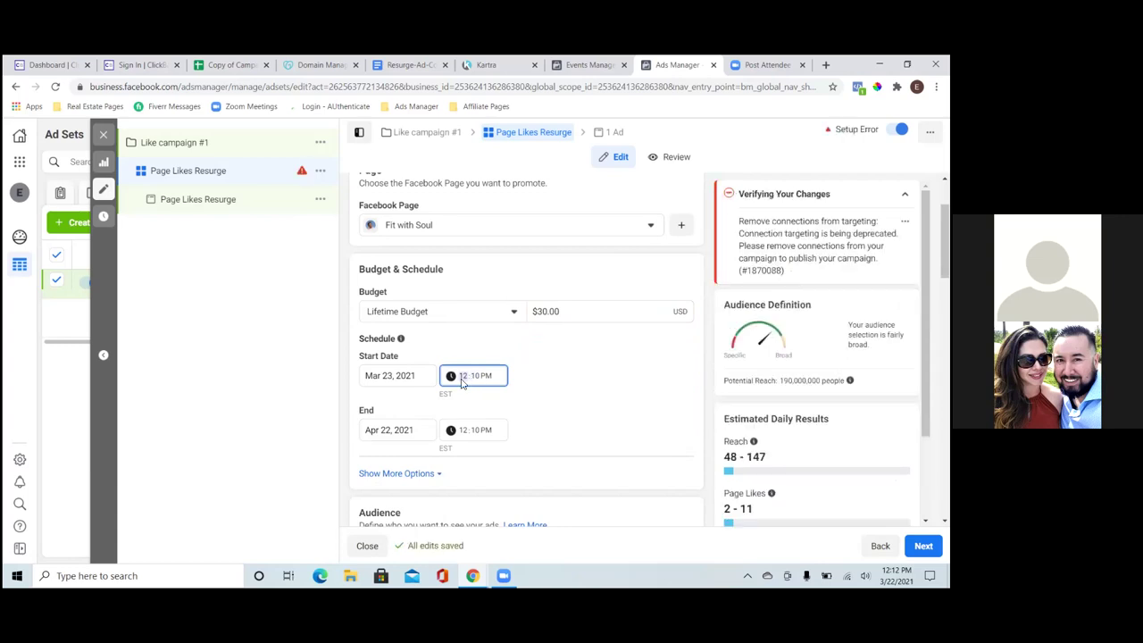
text(1)
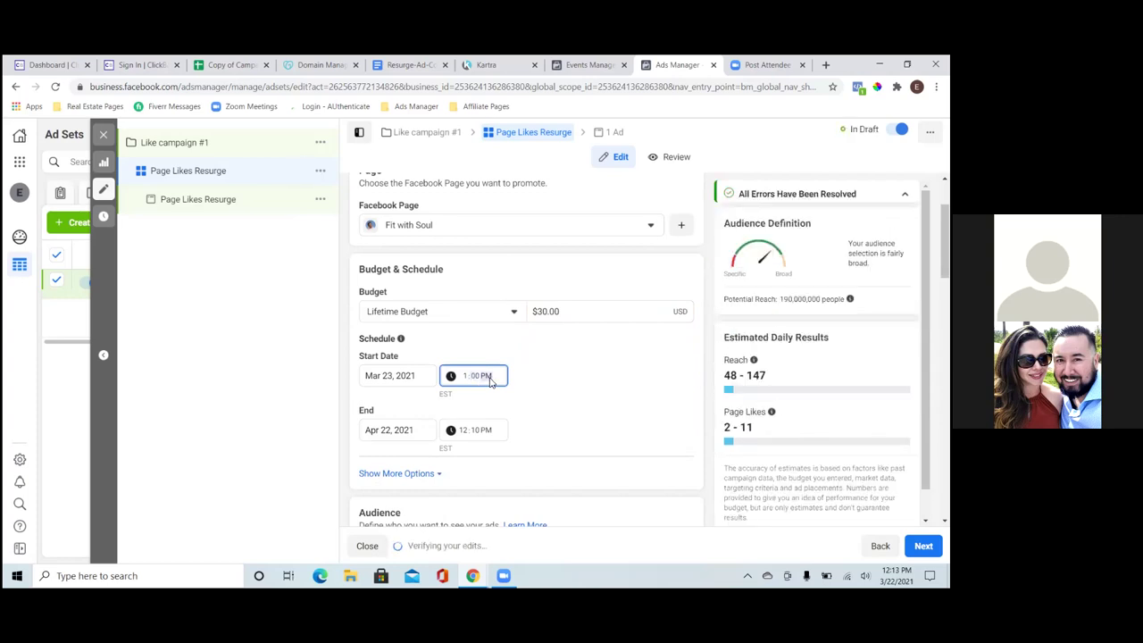
key(a)
click(522, 395)
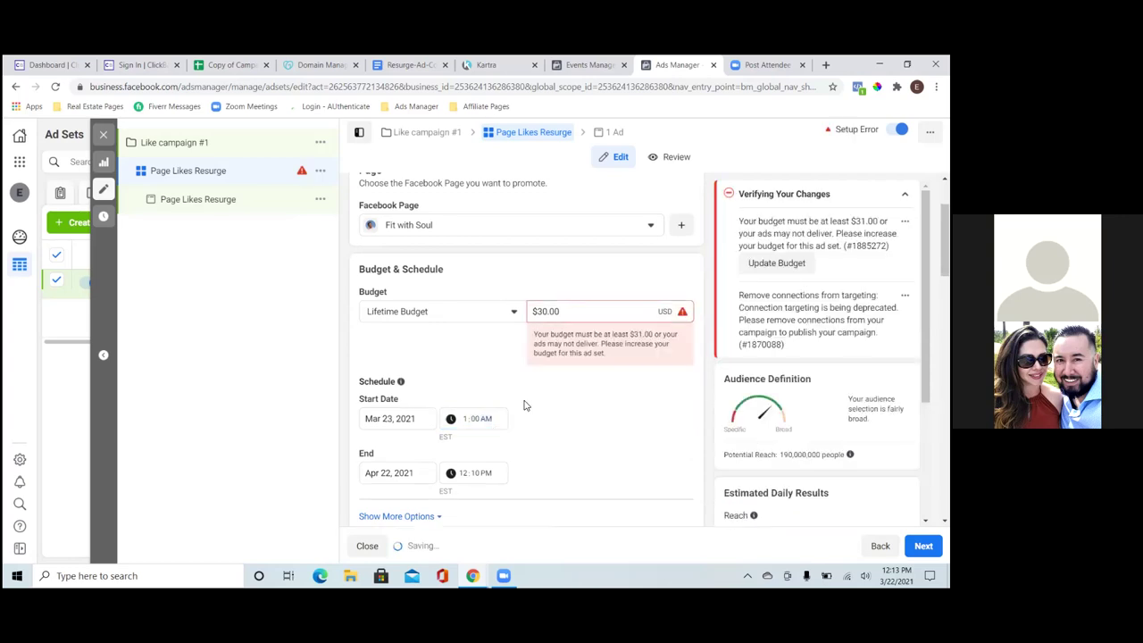
Step: Set the ad set's end date to April 1, 2021 and check it against the start date
click(412, 474)
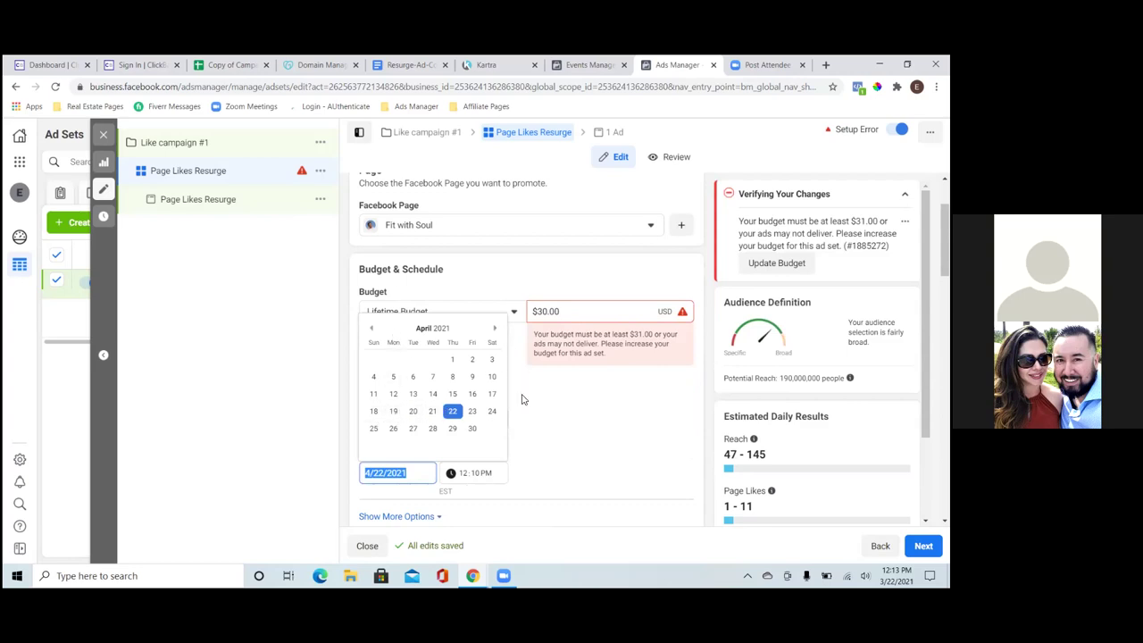
click(372, 328)
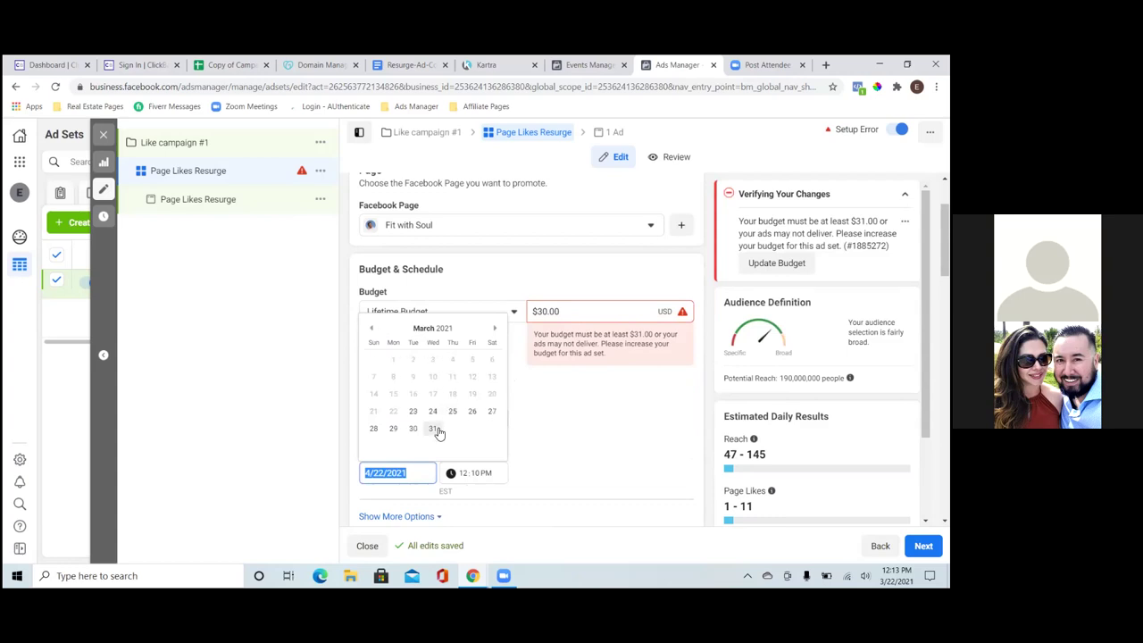
click(496, 329)
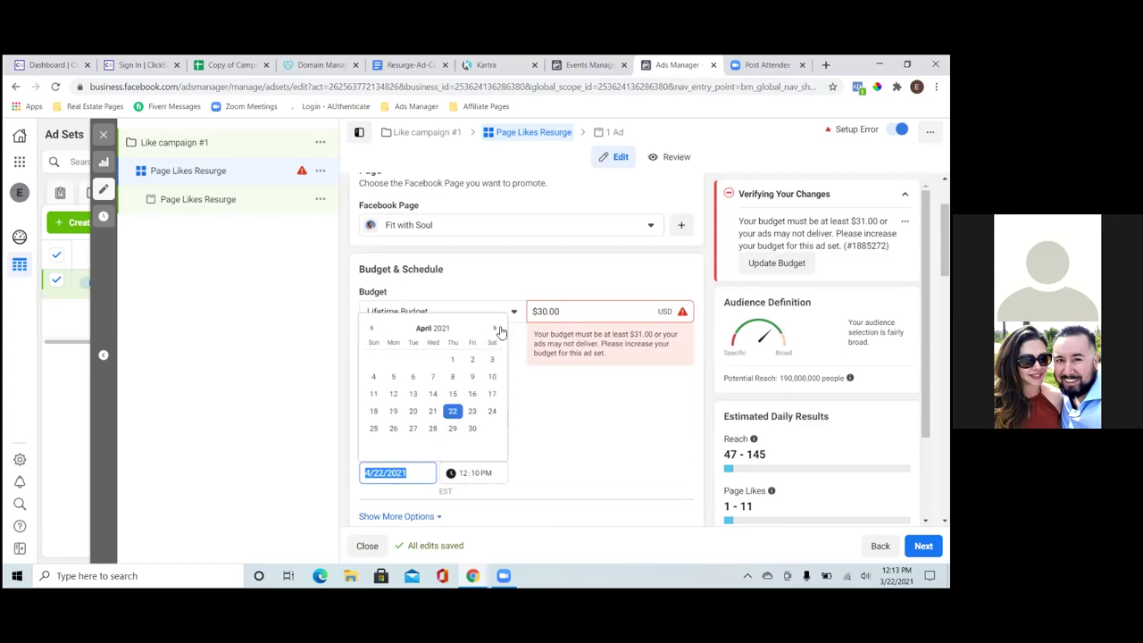
click(452, 360)
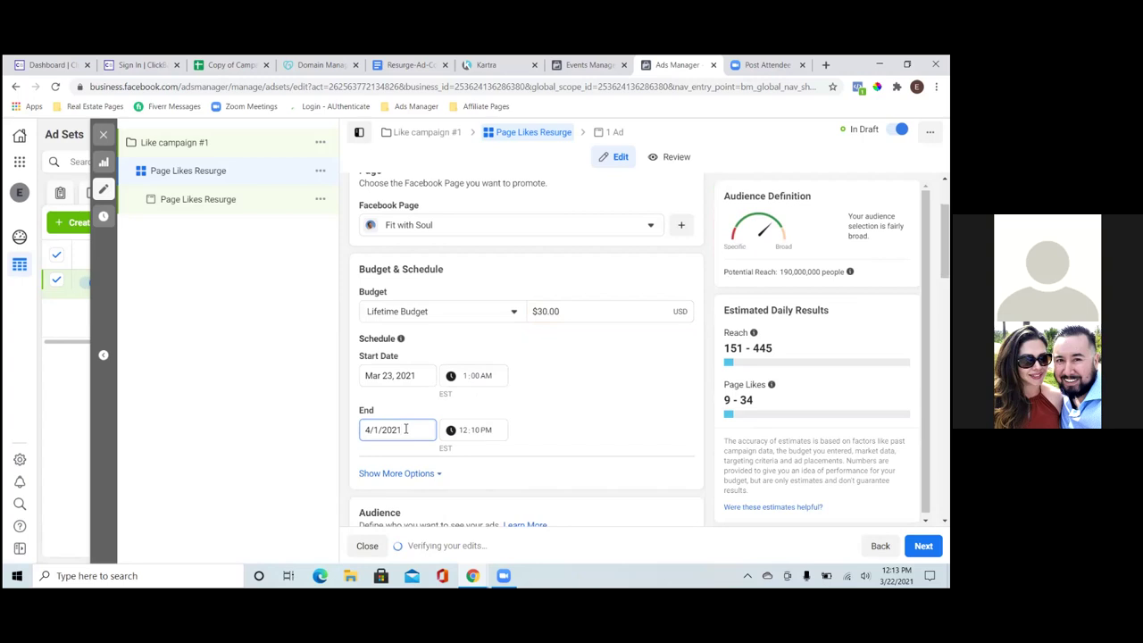
click(403, 373)
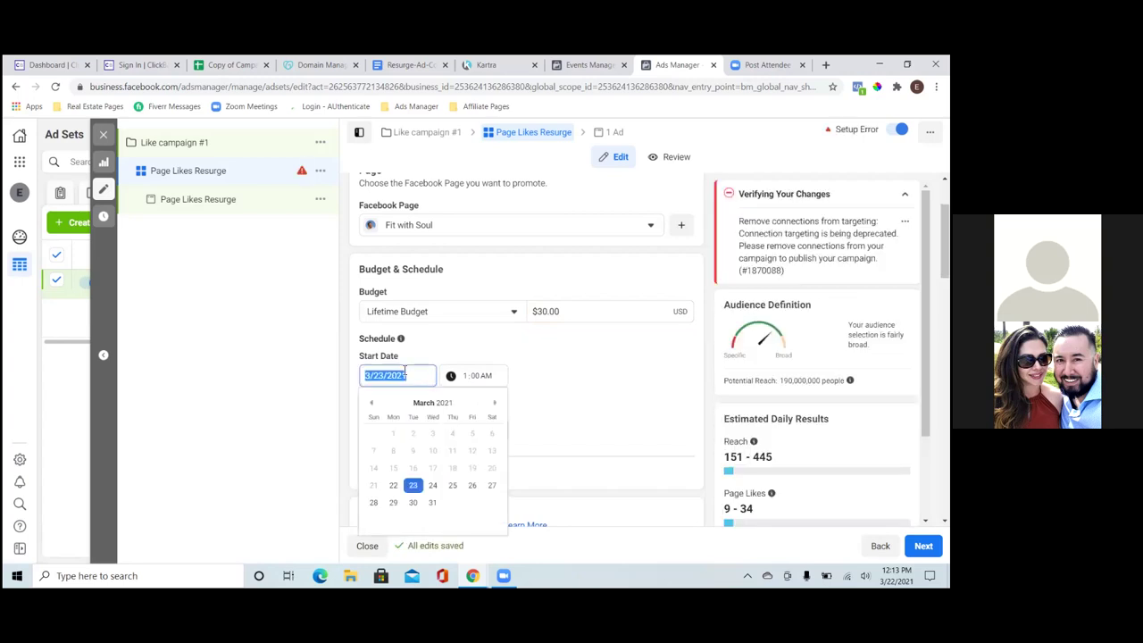
click(602, 430)
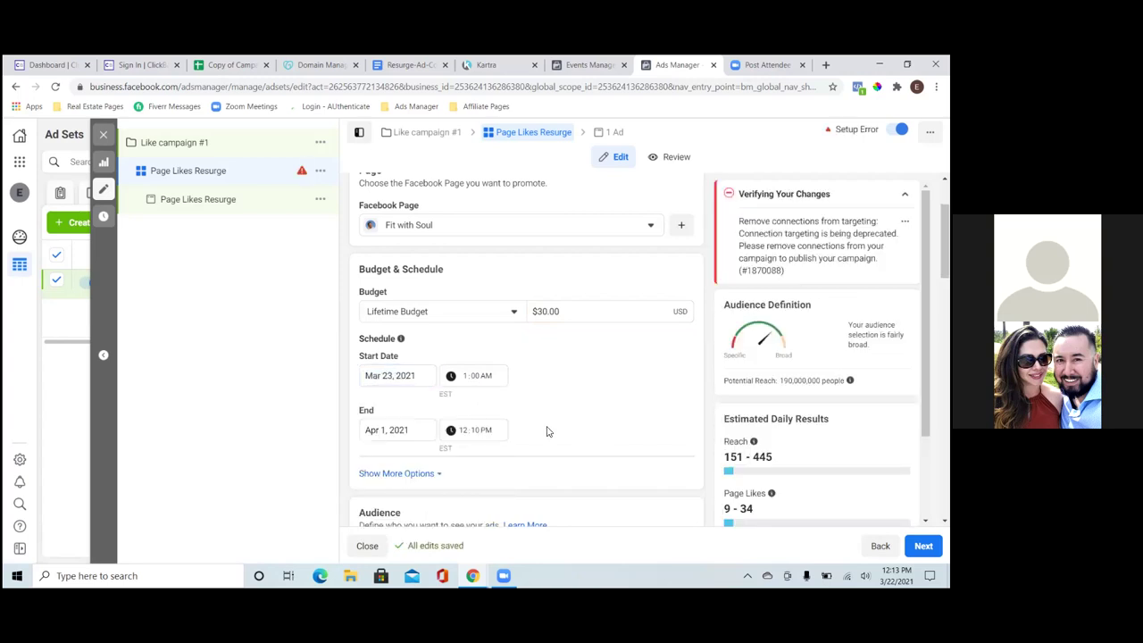
Step: Change the ad set's end date to March 30, 2021
click(420, 430)
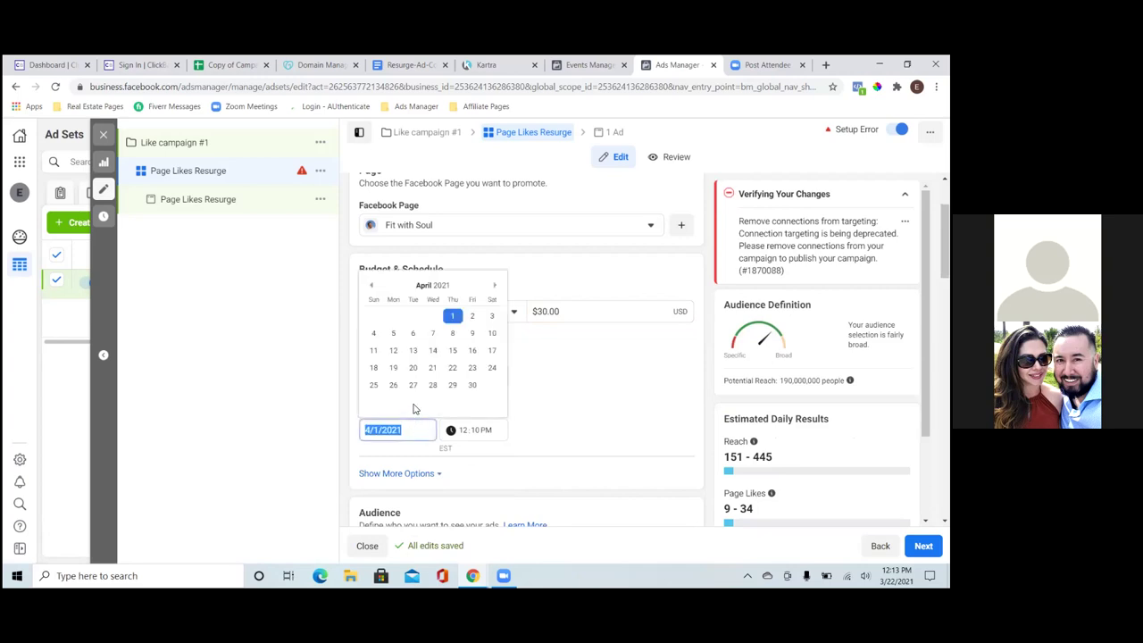
click(372, 287)
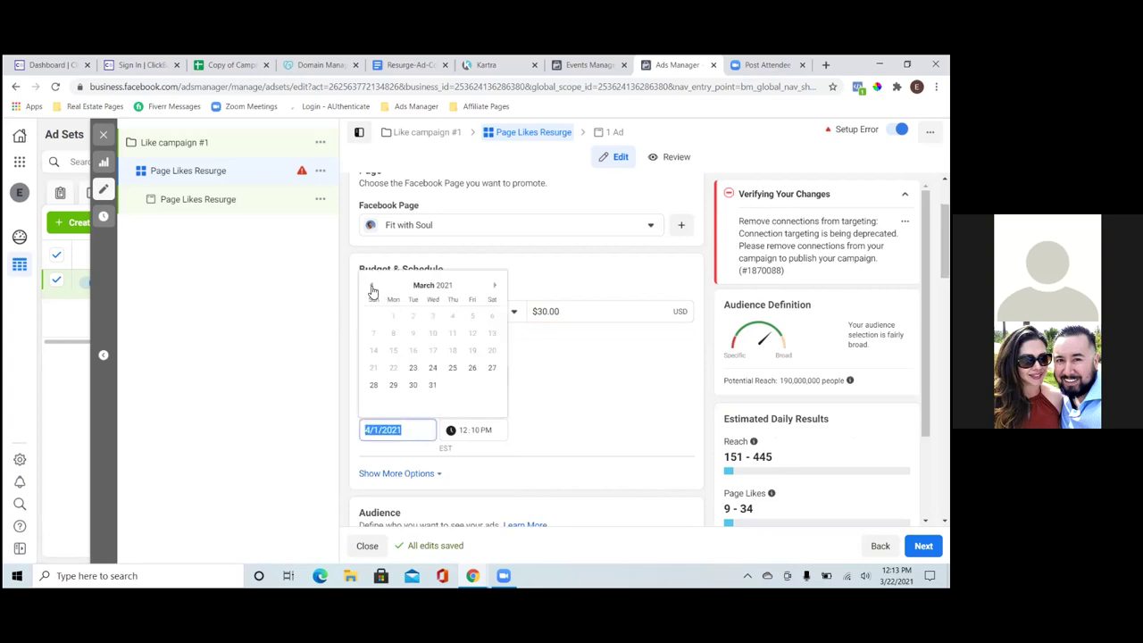
click(413, 386)
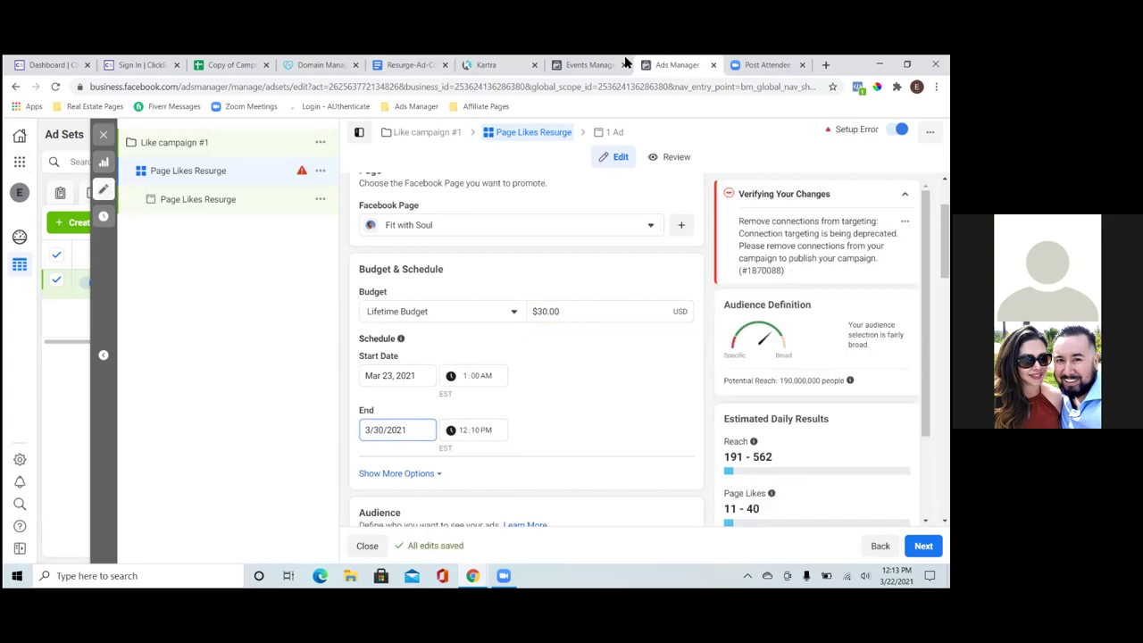
Step: Review the billing transactions and payment settings of the Health and fitness ad account, and return to the ad set draft
click(589, 64)
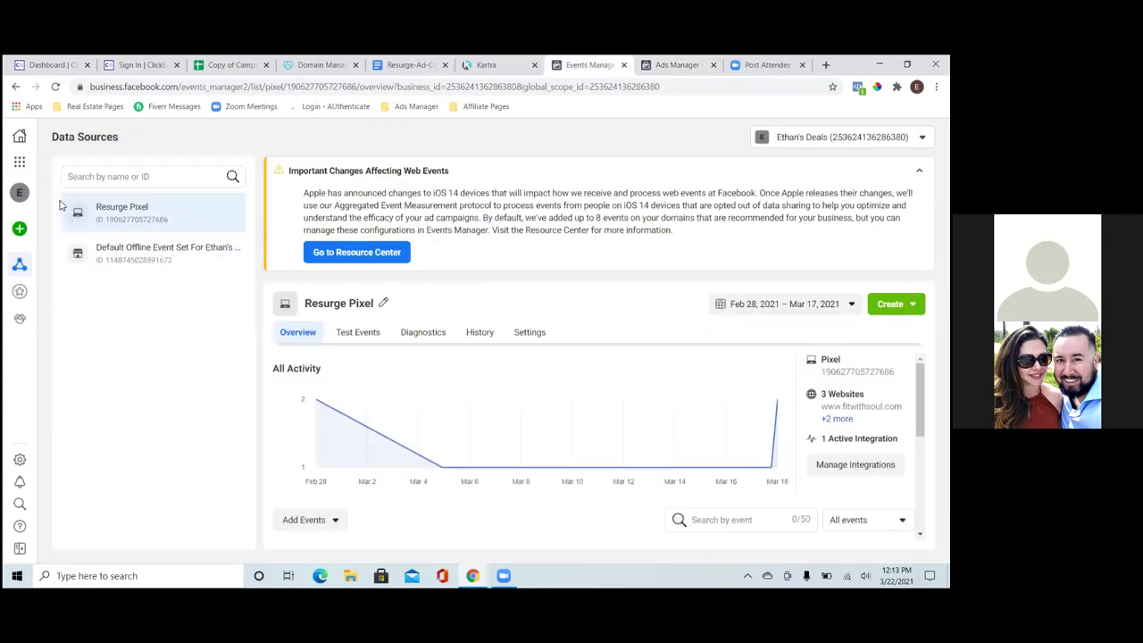
mouse_move(20, 161)
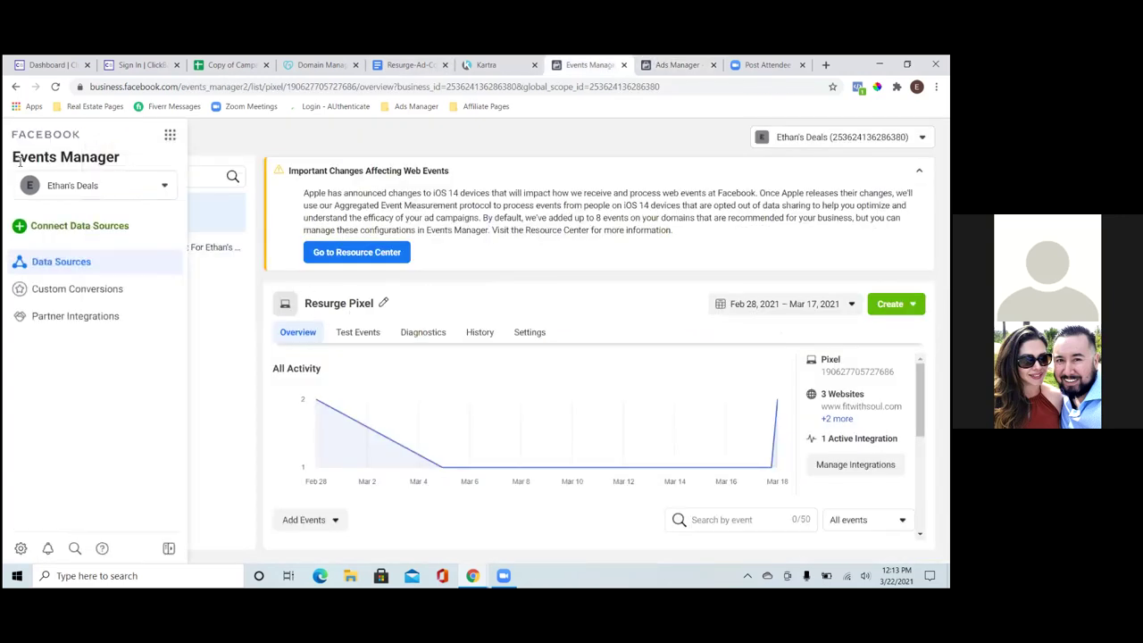
click(169, 135)
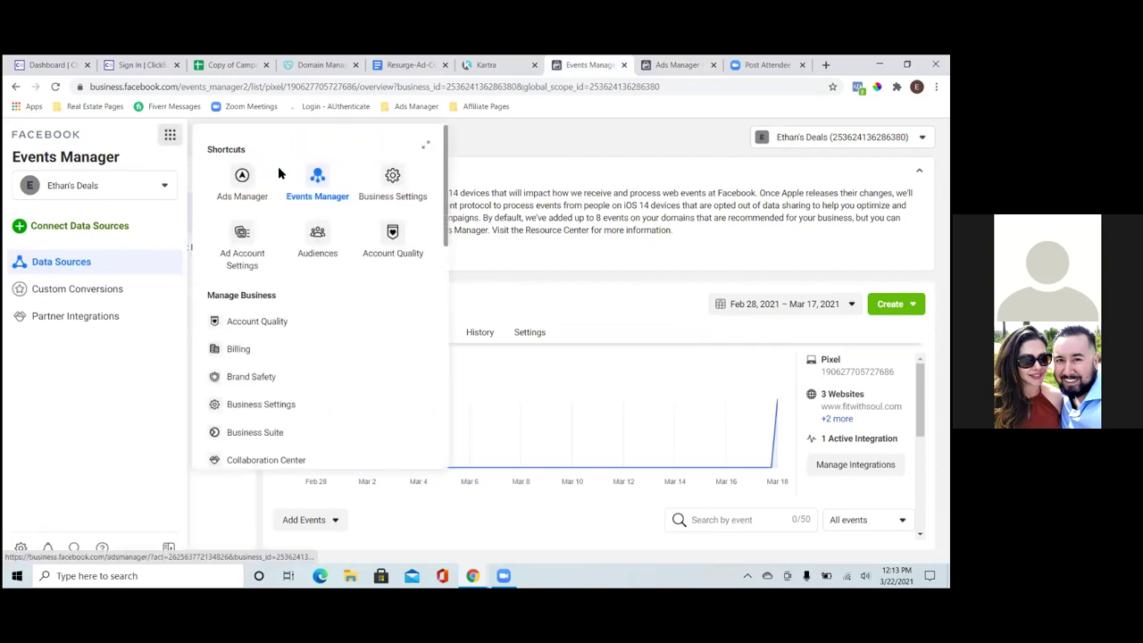
click(261, 347)
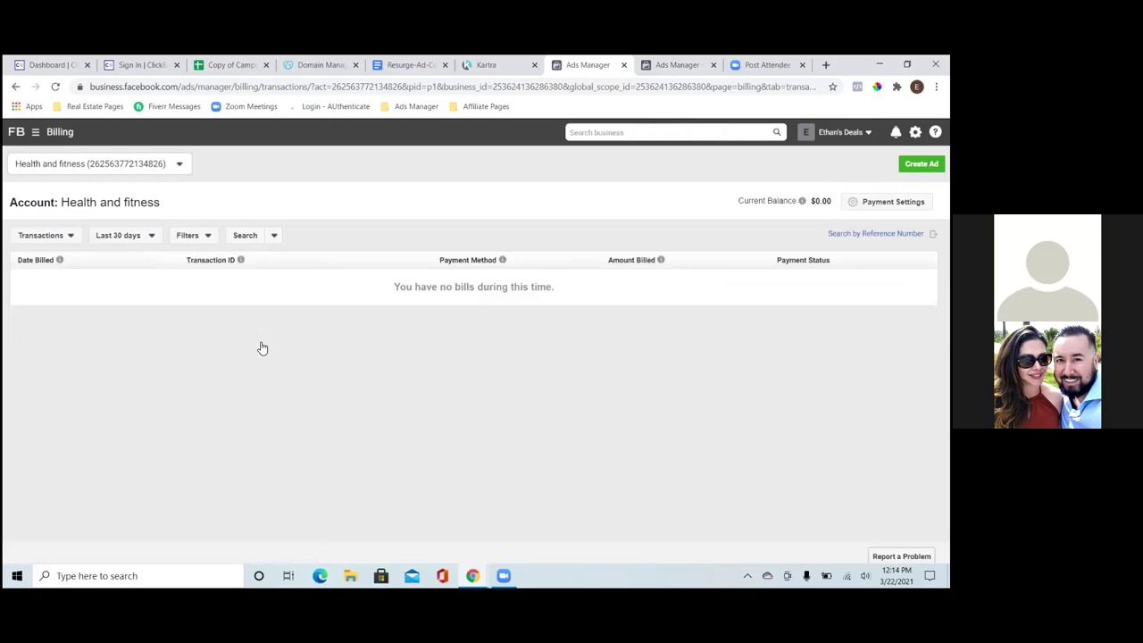
click(892, 202)
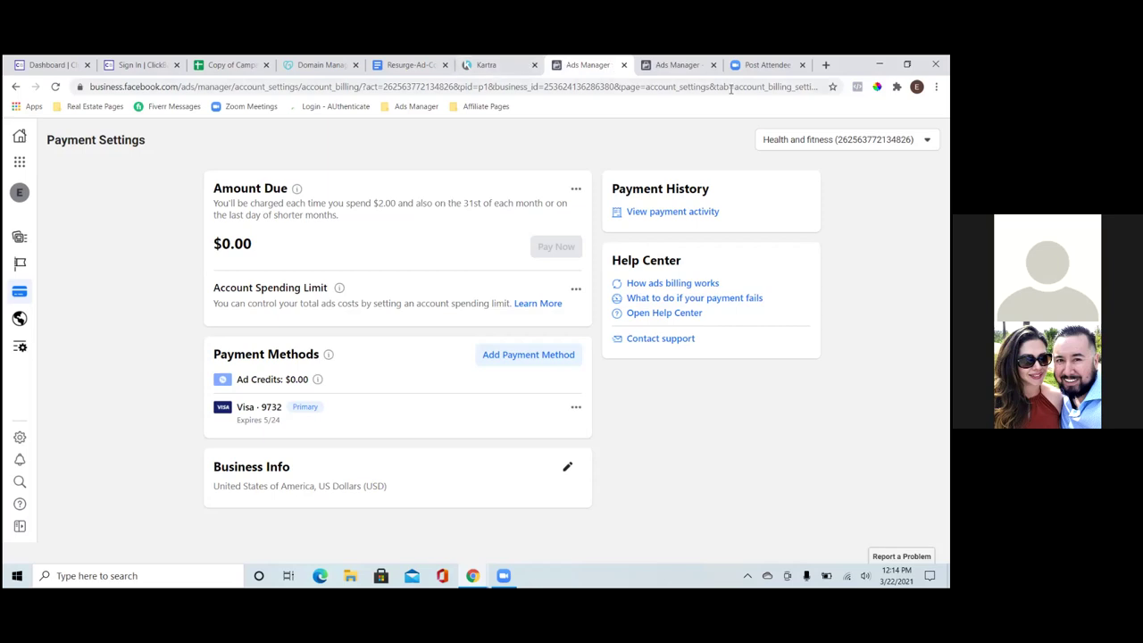
click(671, 64)
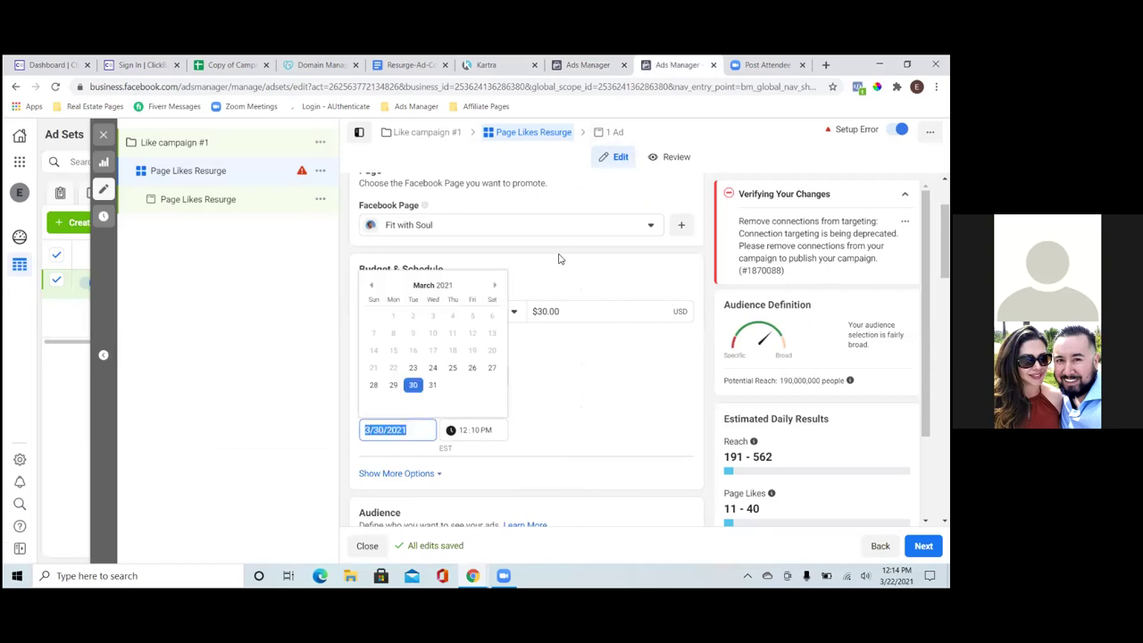
Step: Set the ad set's end date and time to March 31, 2021 at 1:00 AM
click(432, 385)
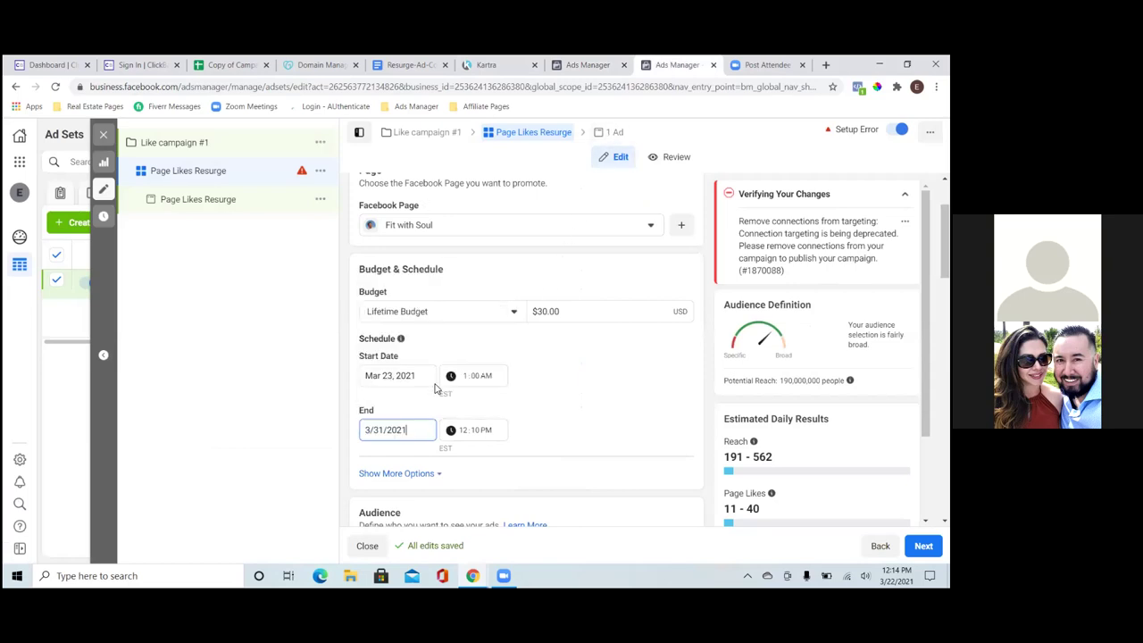
click(462, 432)
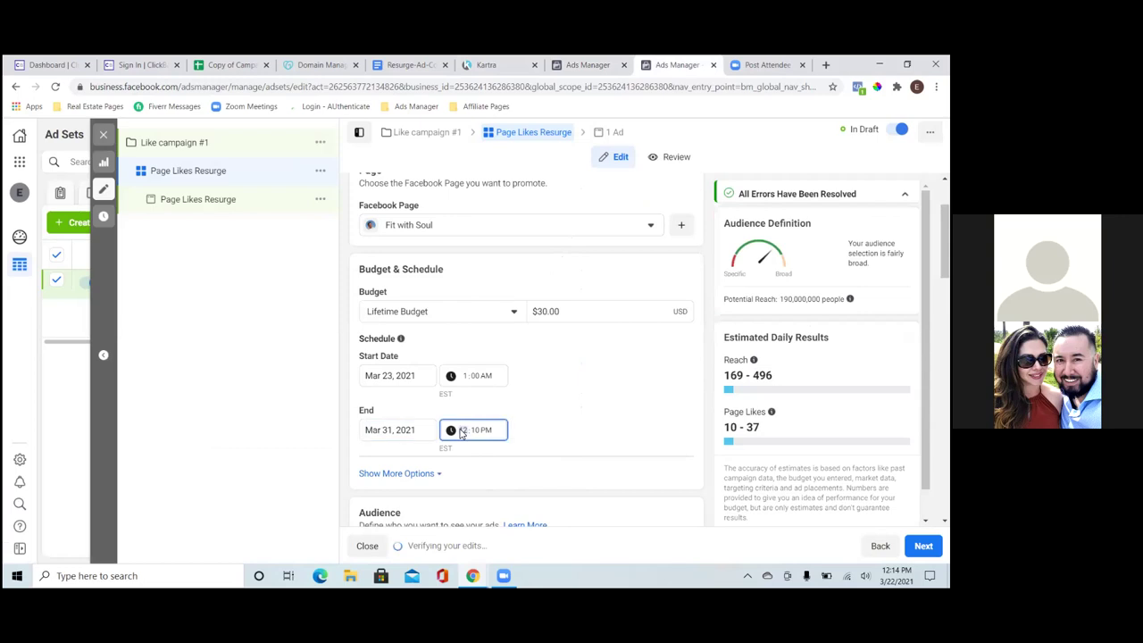
text(11)
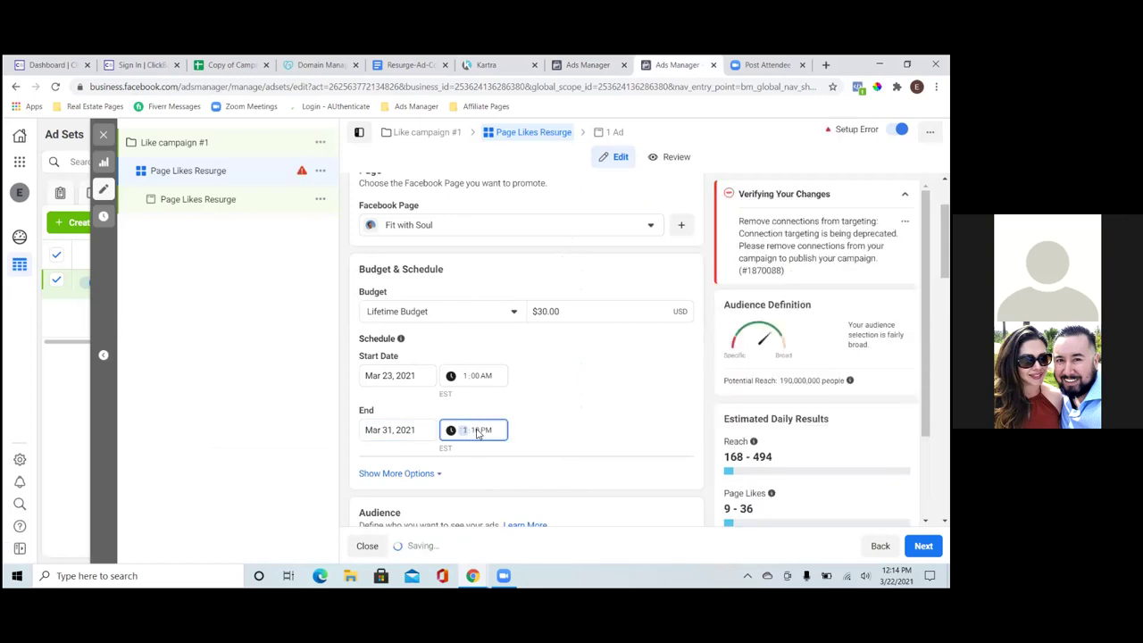
text(00)
text(p)
text(1)
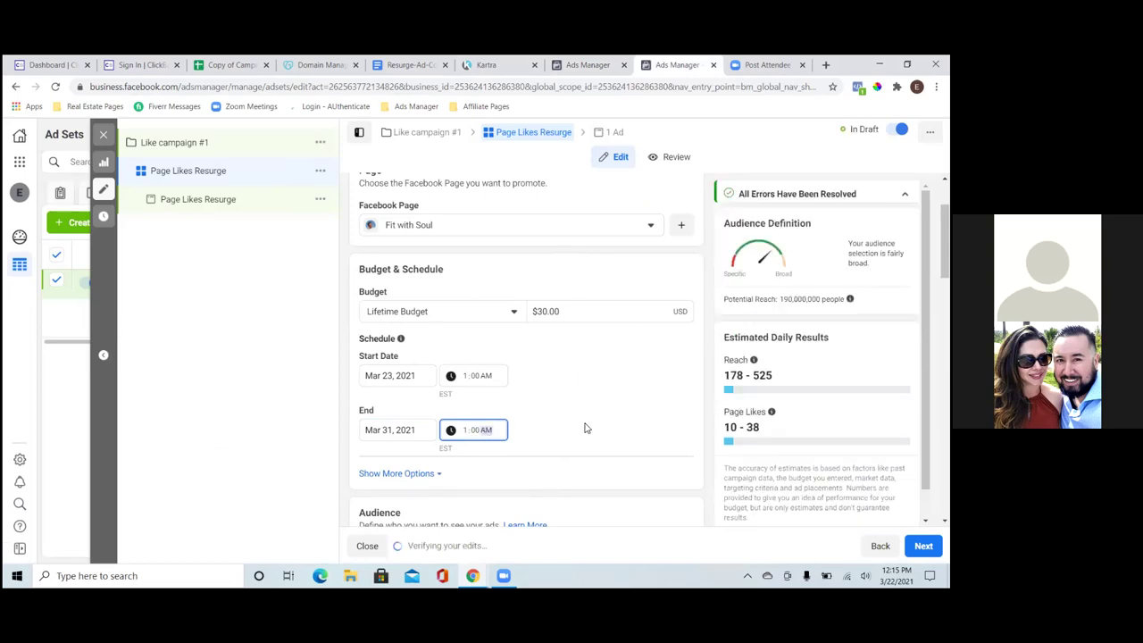
Step: Add Australia and Canada as included countries in the audience locations
scroll(585, 426, down, 5)
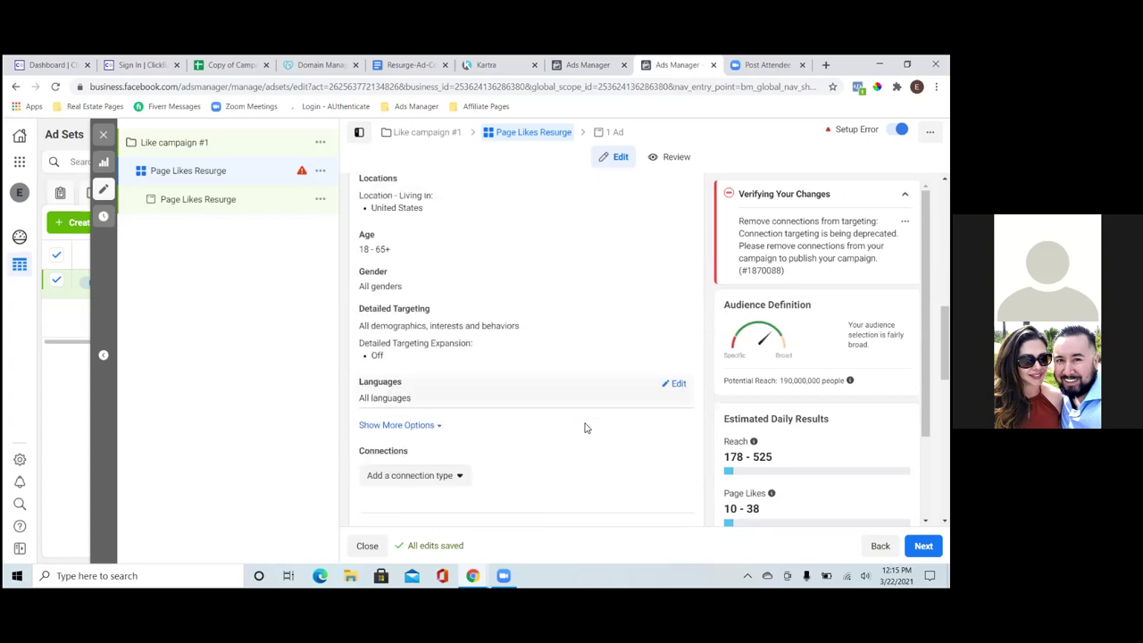
scroll(584, 425, up, 2)
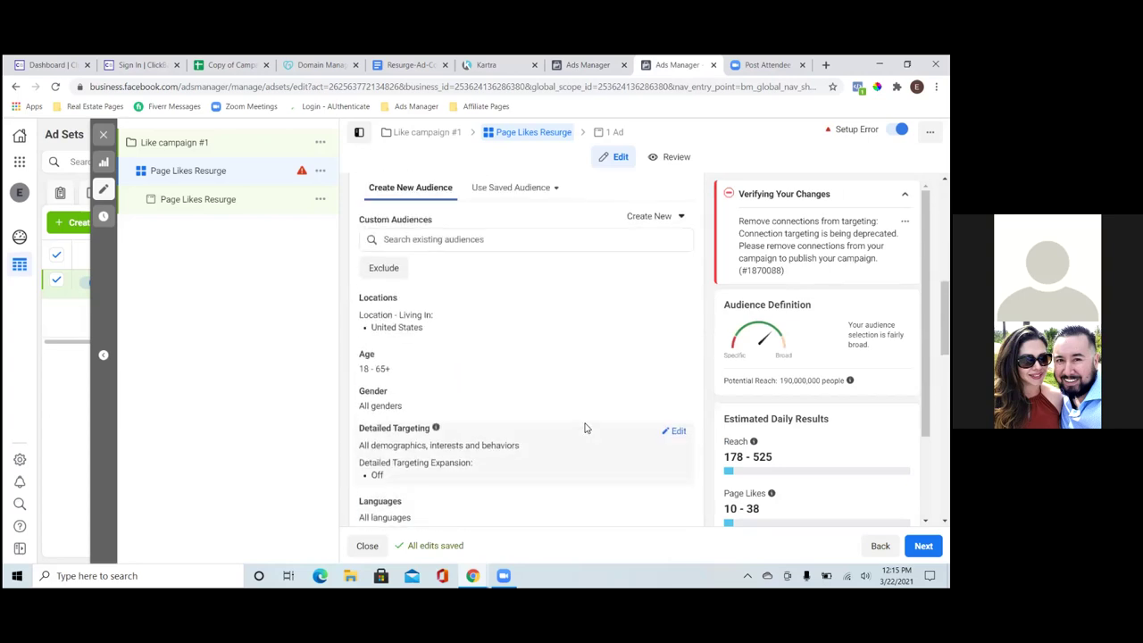
scroll(585, 427, up, 3)
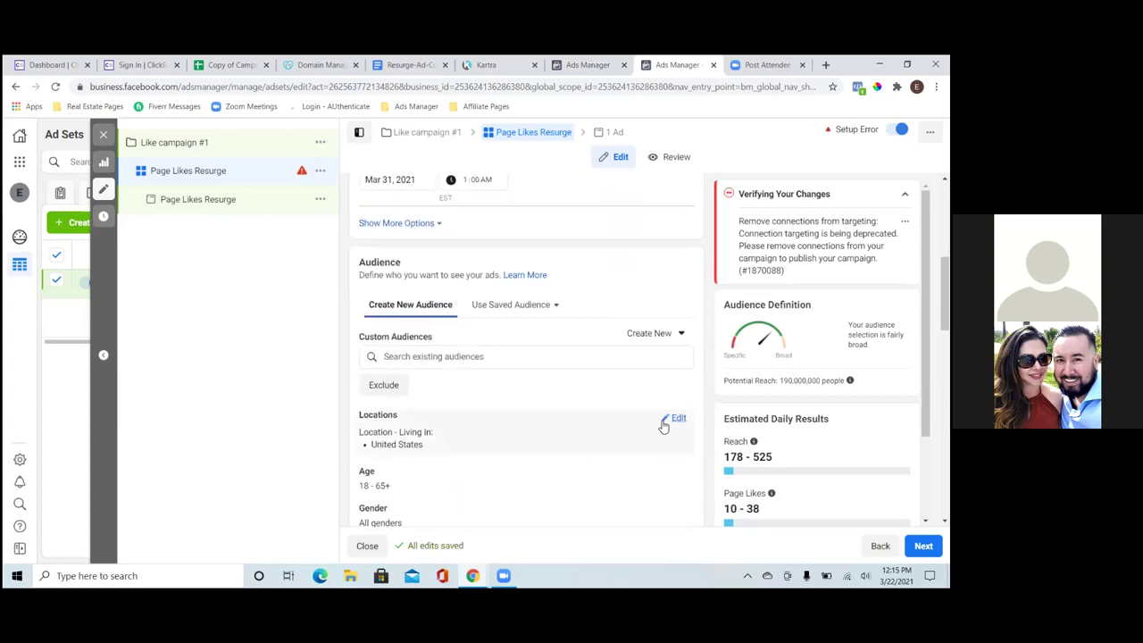
click(671, 419)
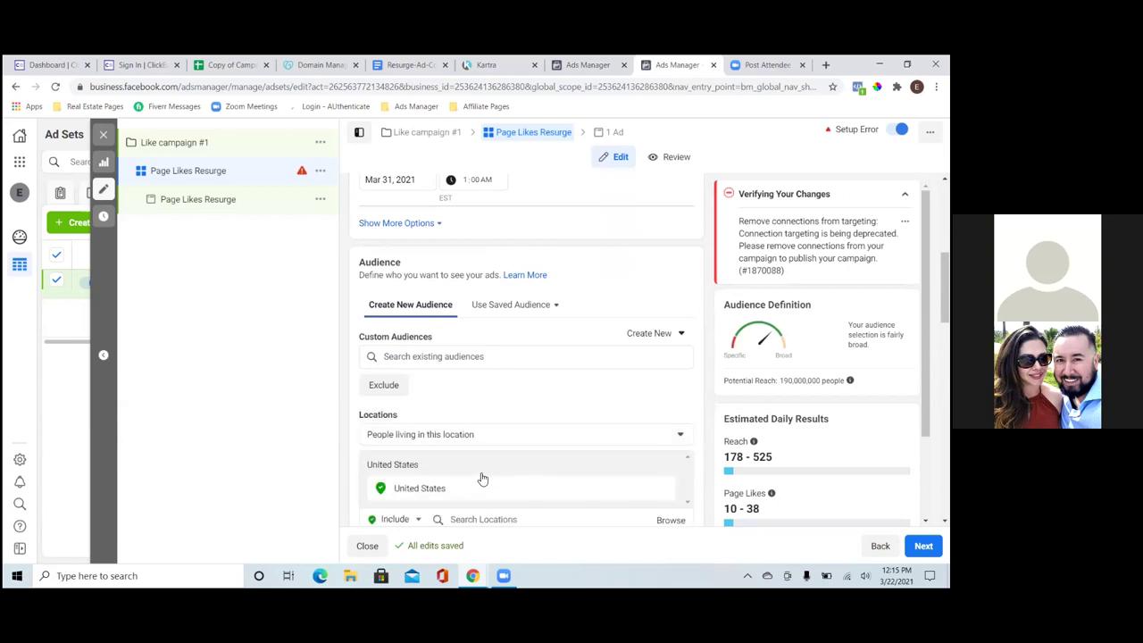
scroll(482, 480, down, 2)
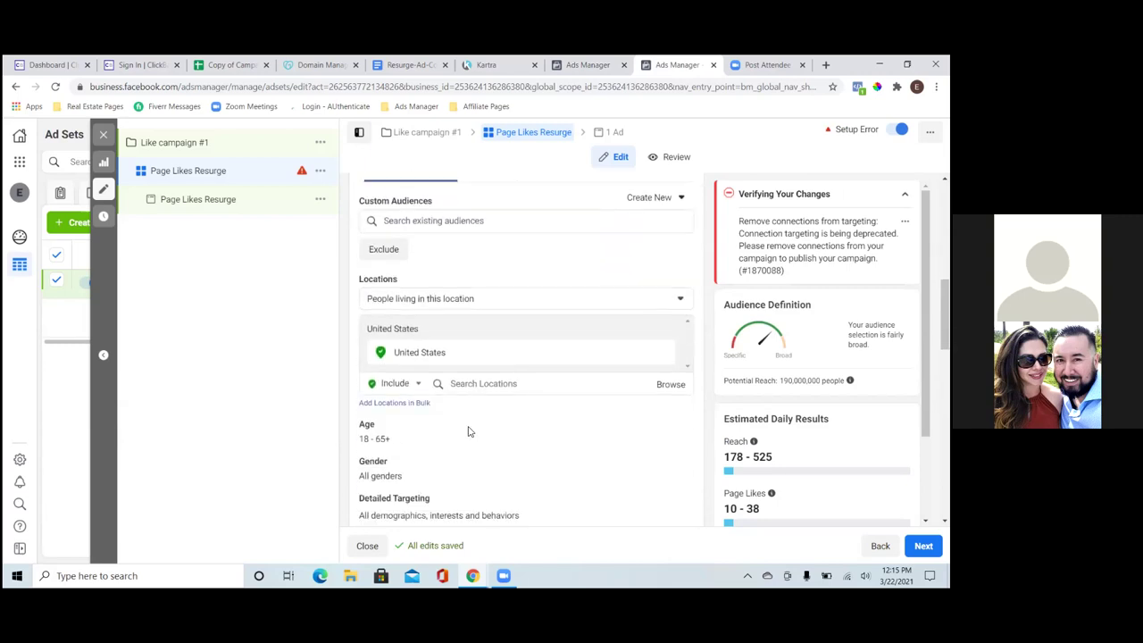
click(486, 377)
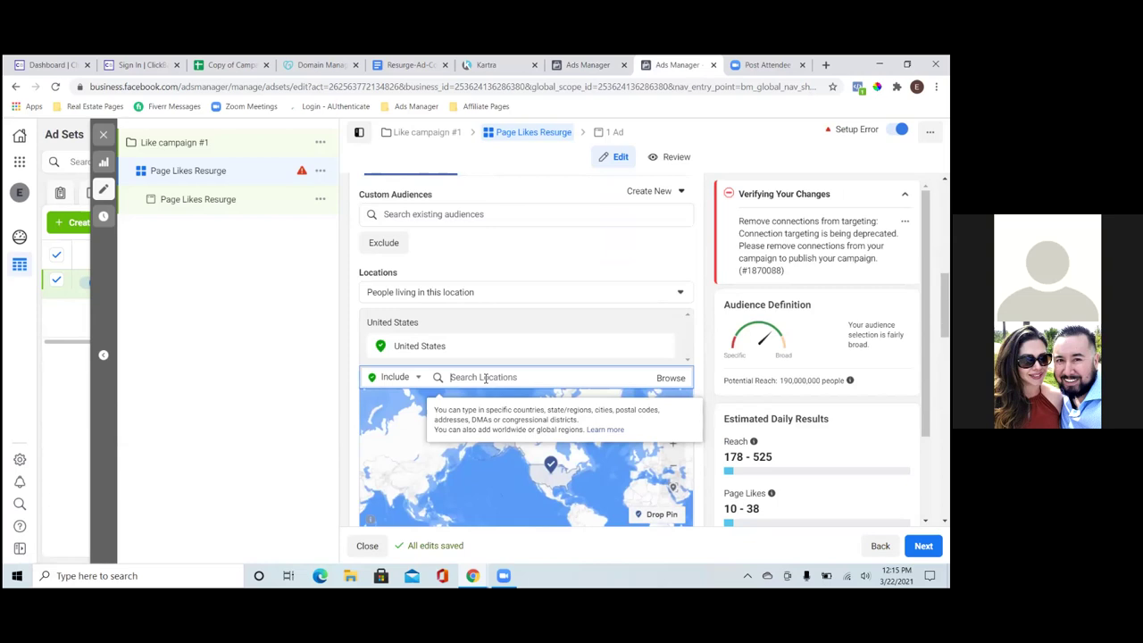
text(aust)
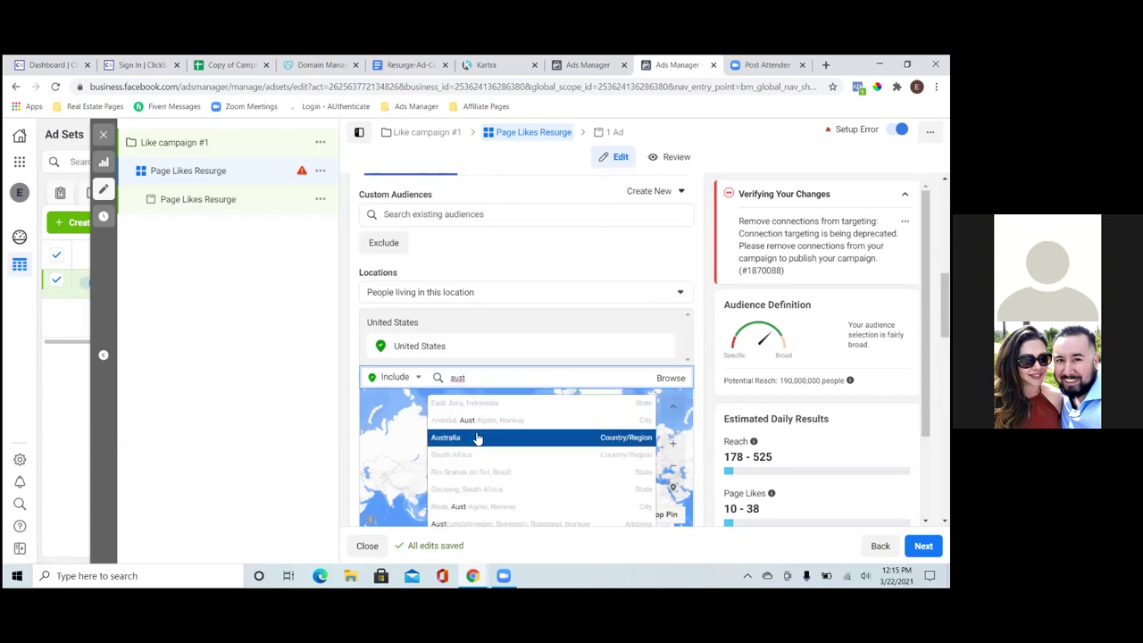
click(476, 435)
text(canada)
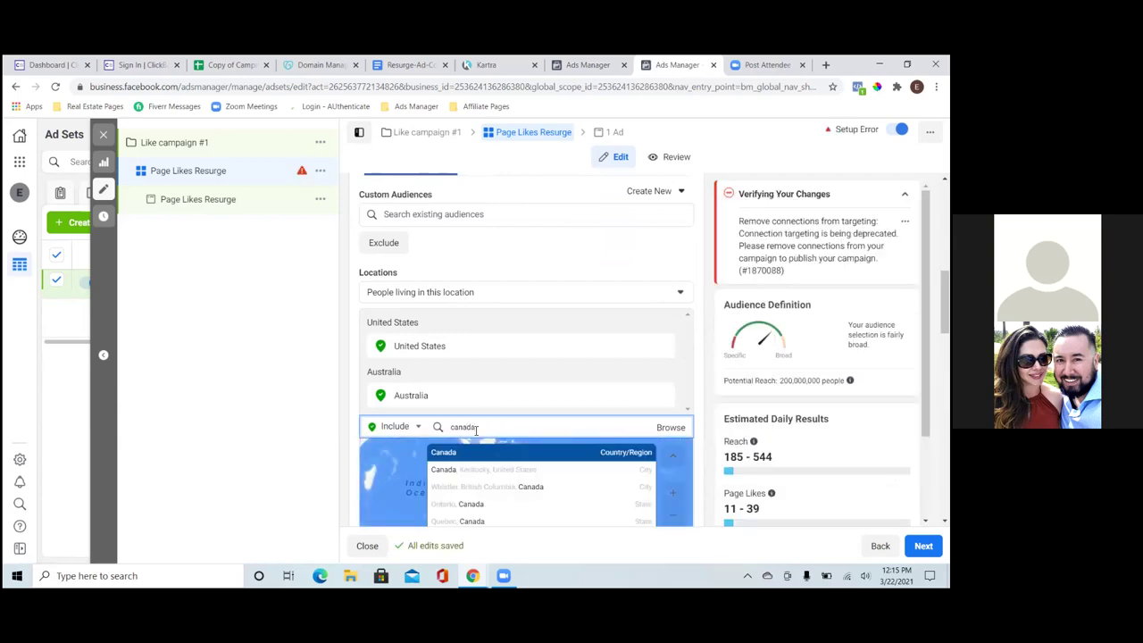
click(471, 454)
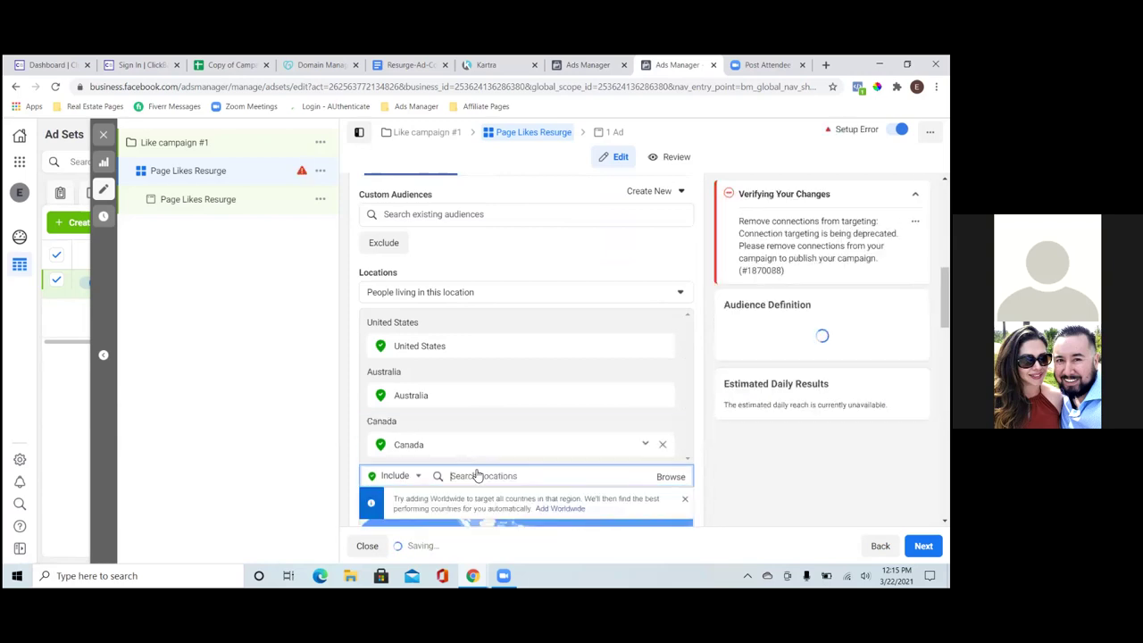
Step: Add New Zealand and the United Kingdom to the included audience locations
text(new)
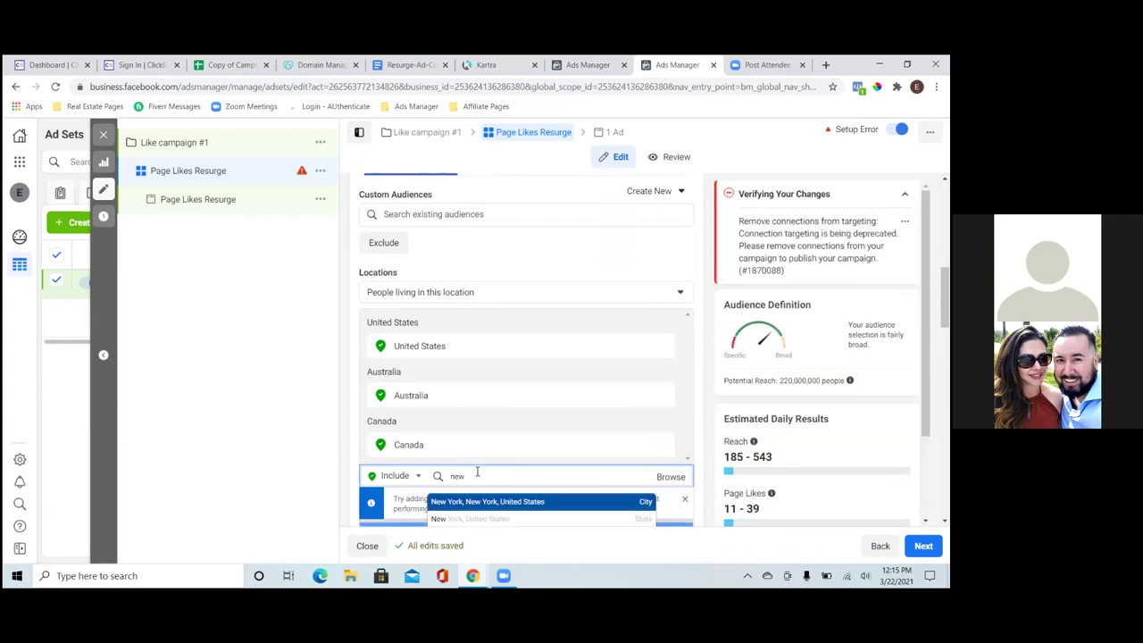
text( e zealand)
click(488, 505)
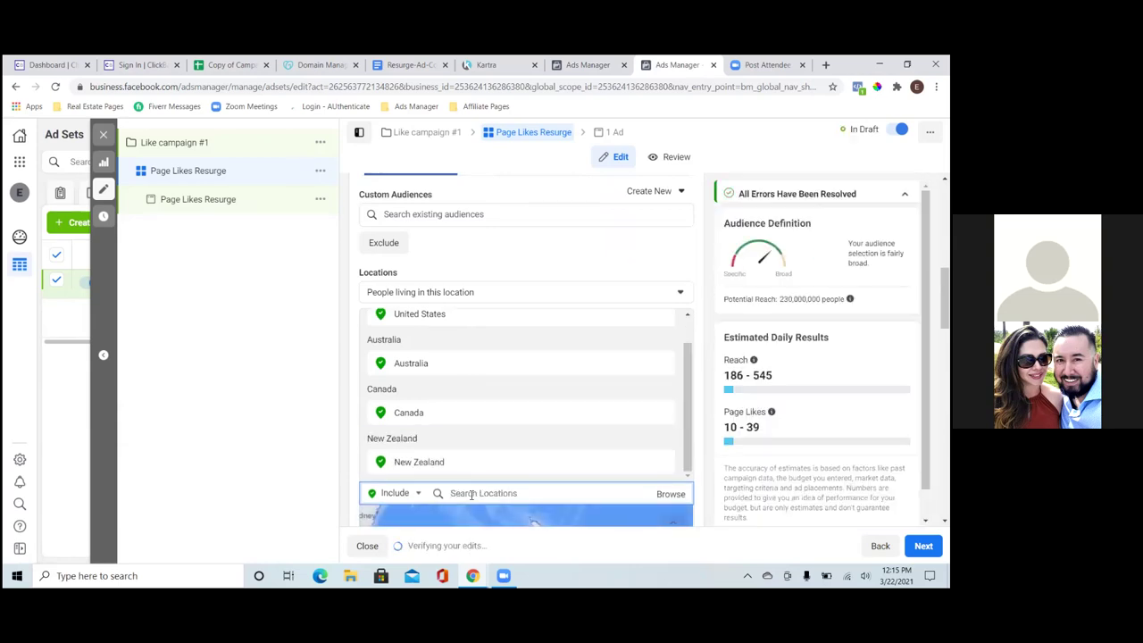
text(united kind)
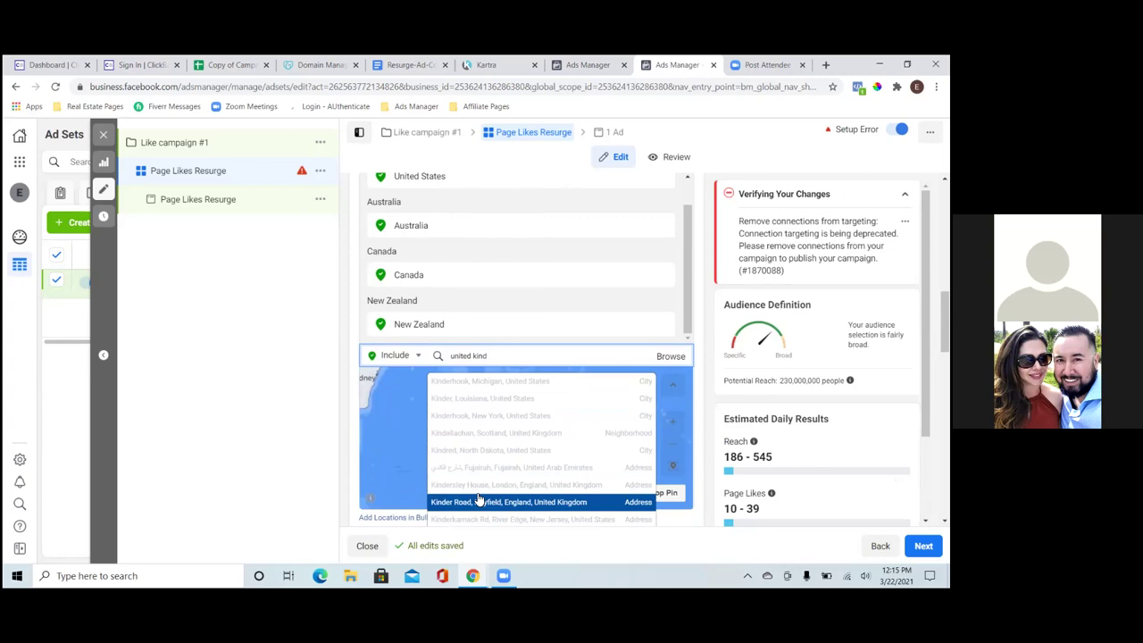
key(BackSpace)
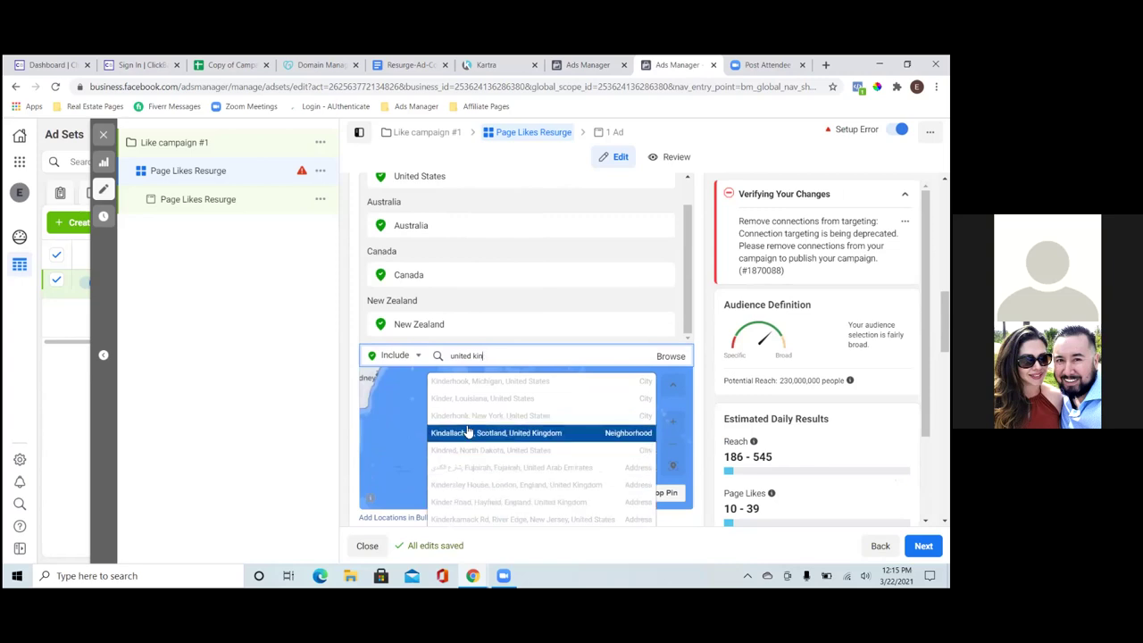
click(460, 381)
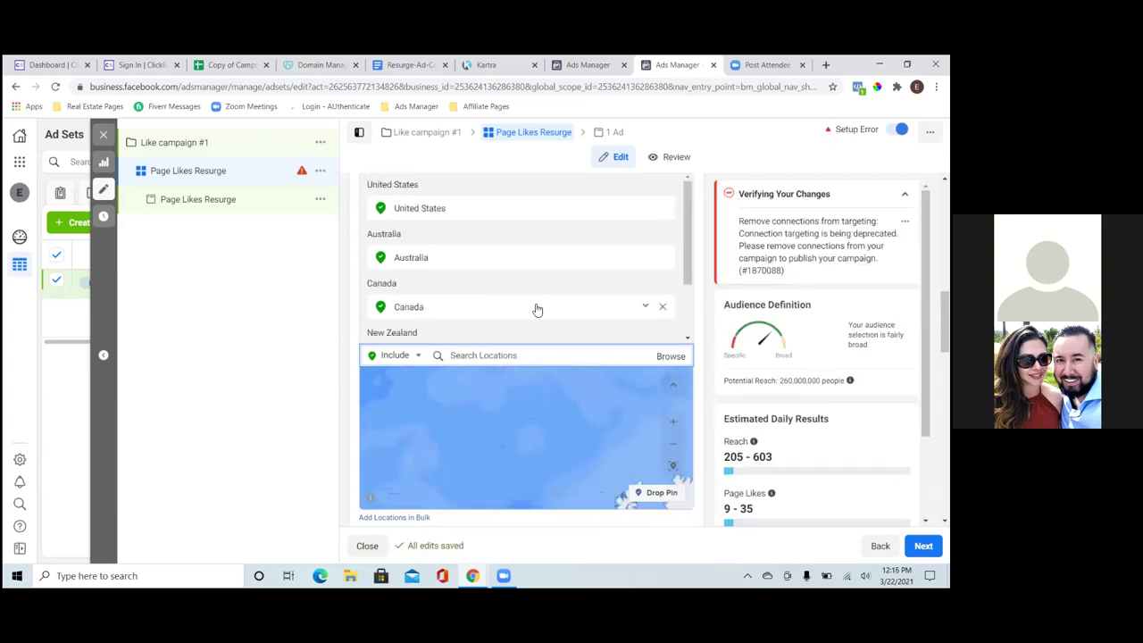
Step: Restrict the audience languages to English (All)
scroll(699, 401, down, 3)
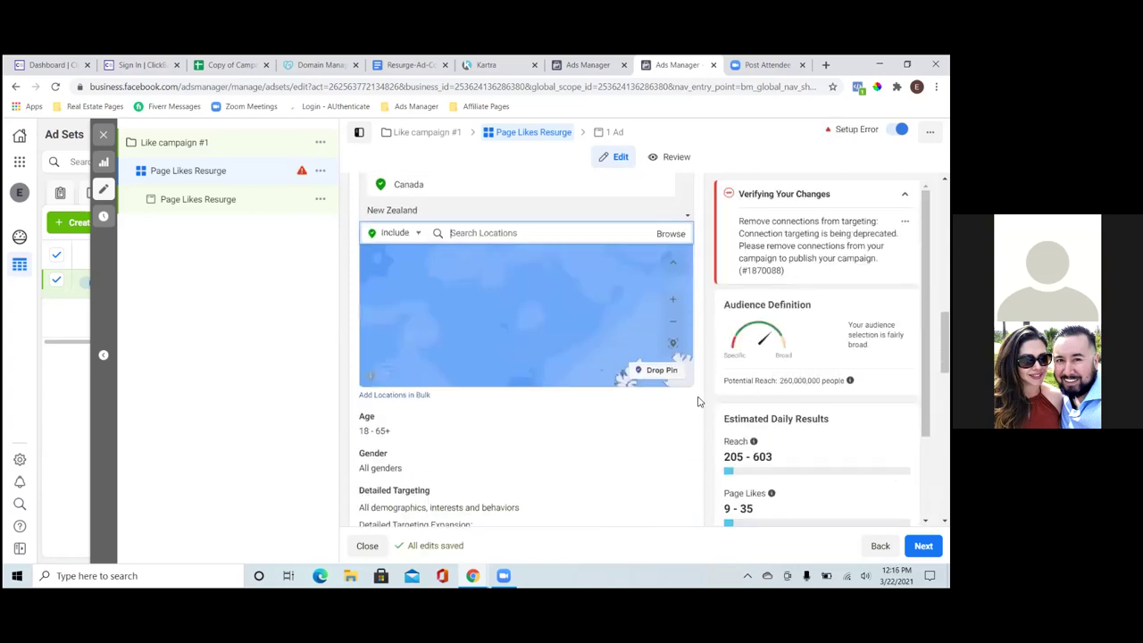
scroll(699, 400, down, 2)
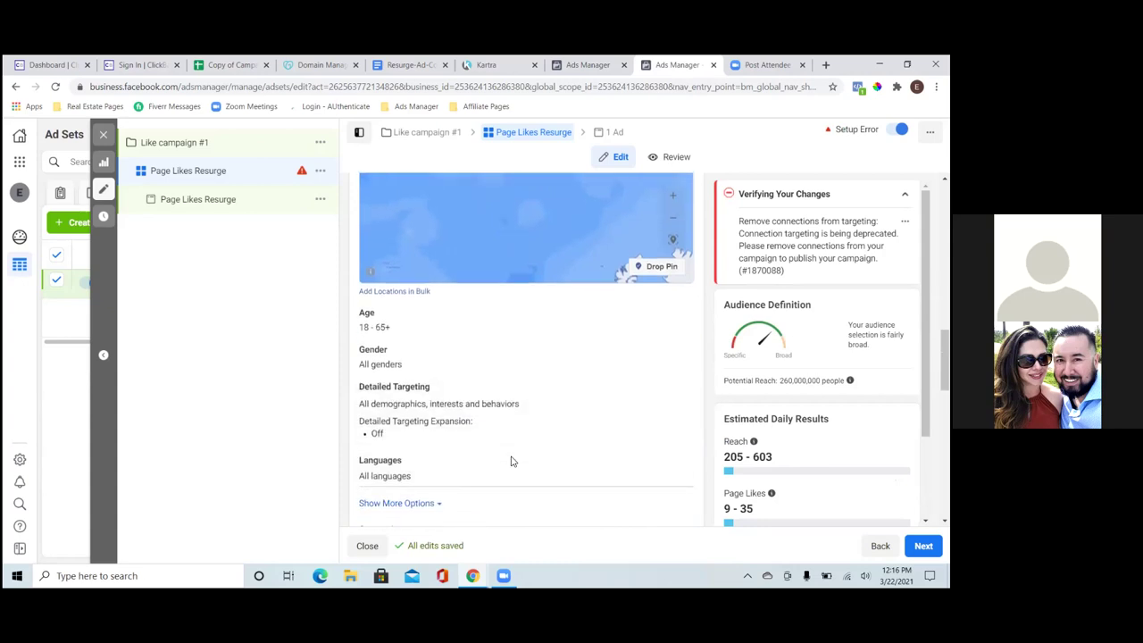
click(674, 463)
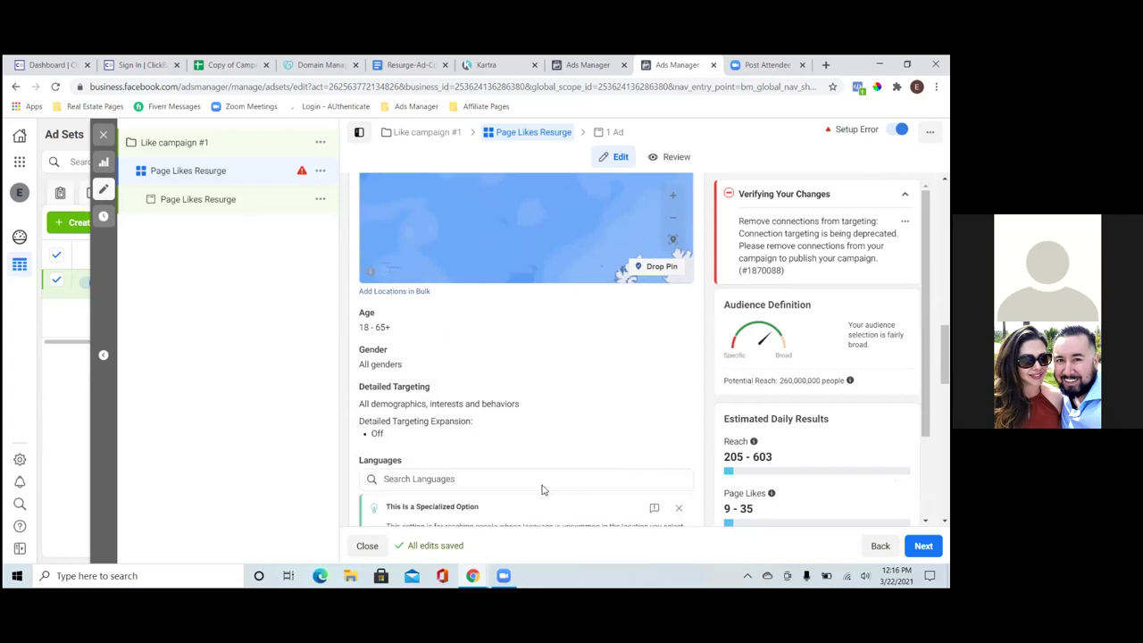
scroll(539, 489, down, 3)
click(475, 357)
text(en)
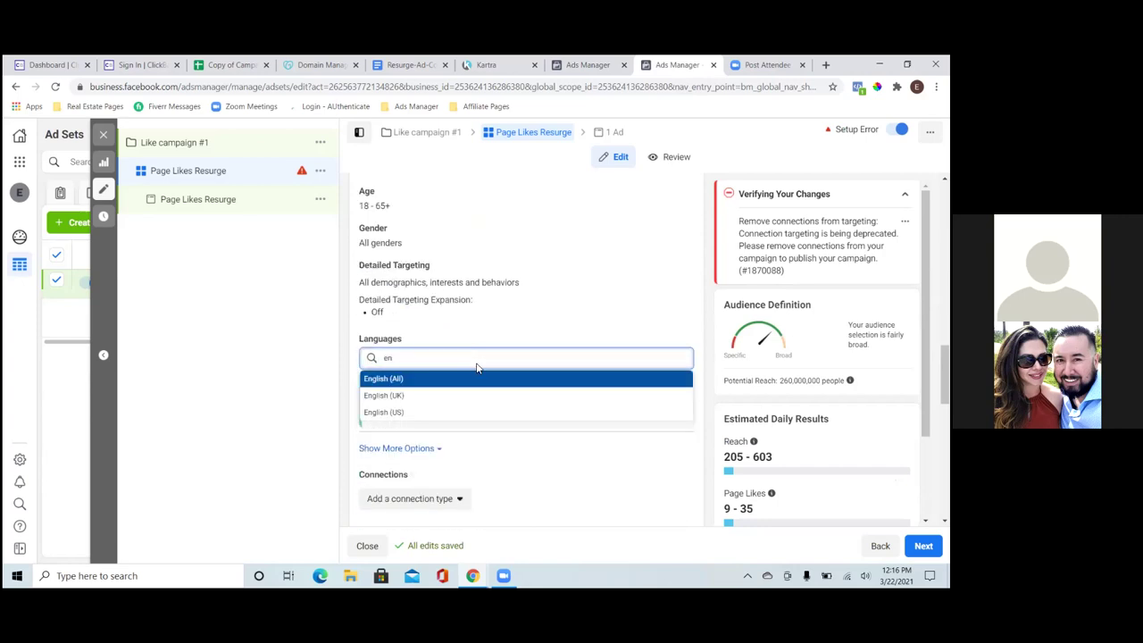
click(479, 379)
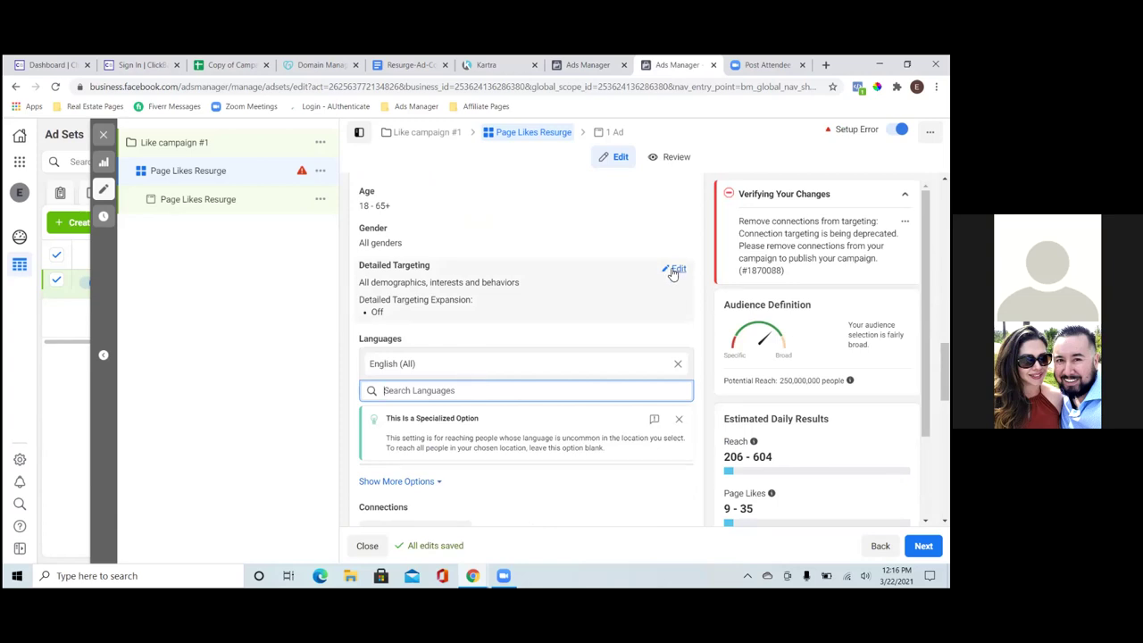
Step: Try the Women's health interest in the audience's detailed targeting and remove it again
click(675, 269)
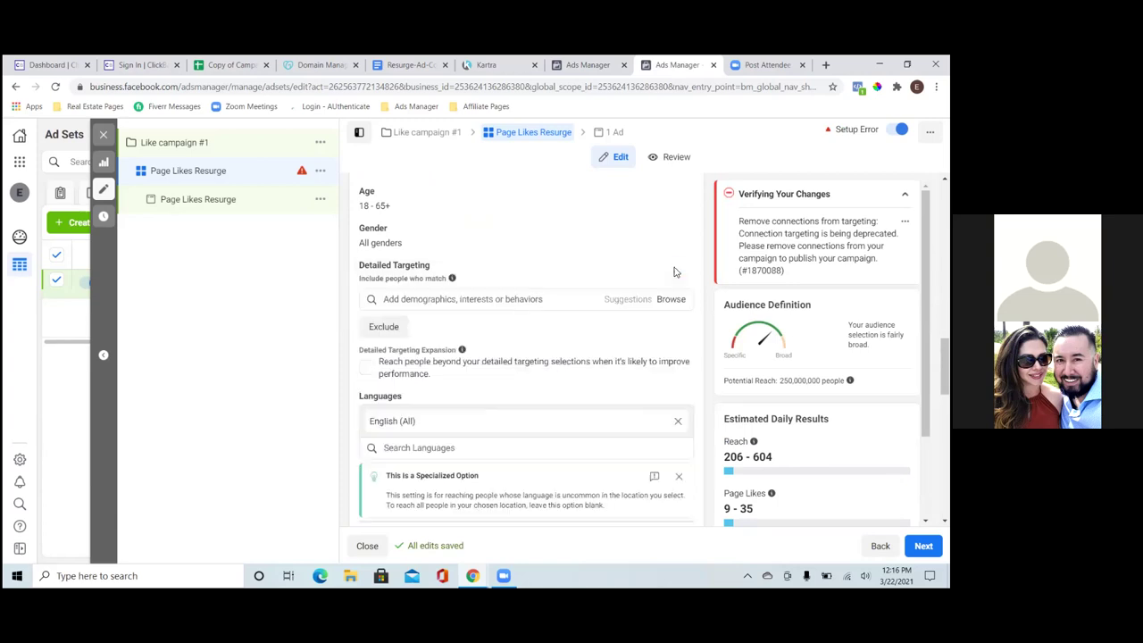
click(527, 300)
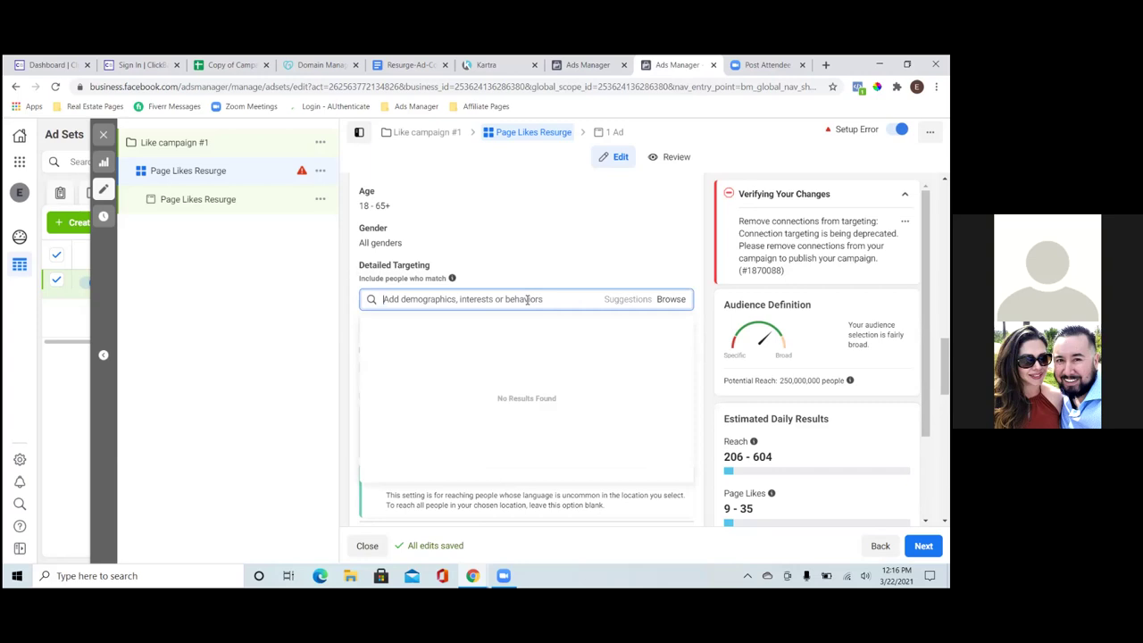
text(women)
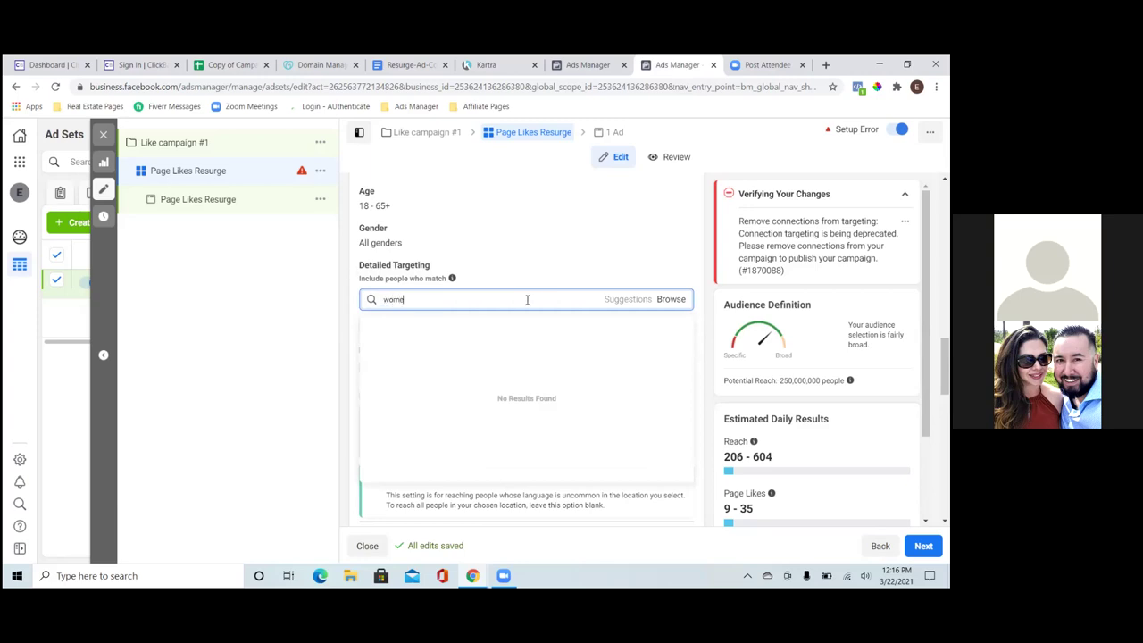
text('s he)
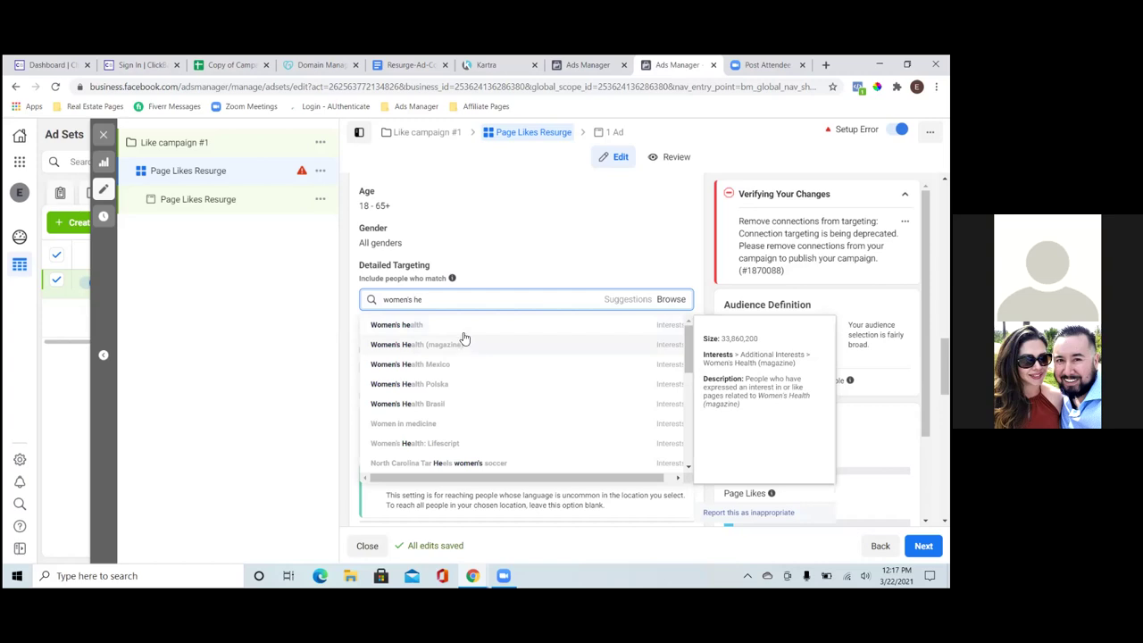
click(462, 326)
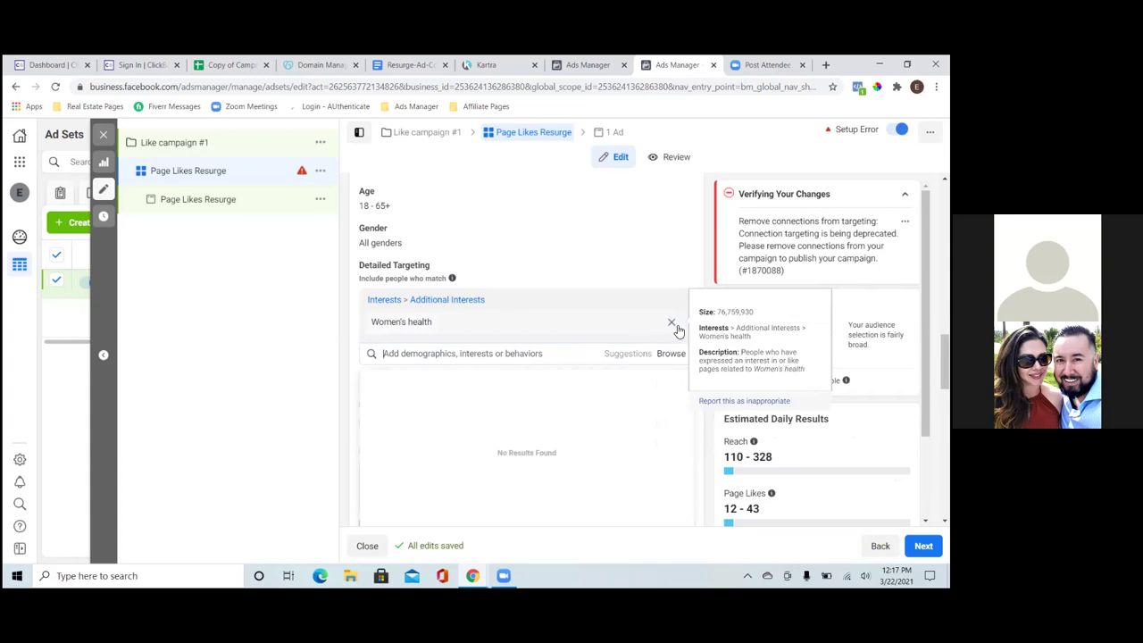
click(672, 323)
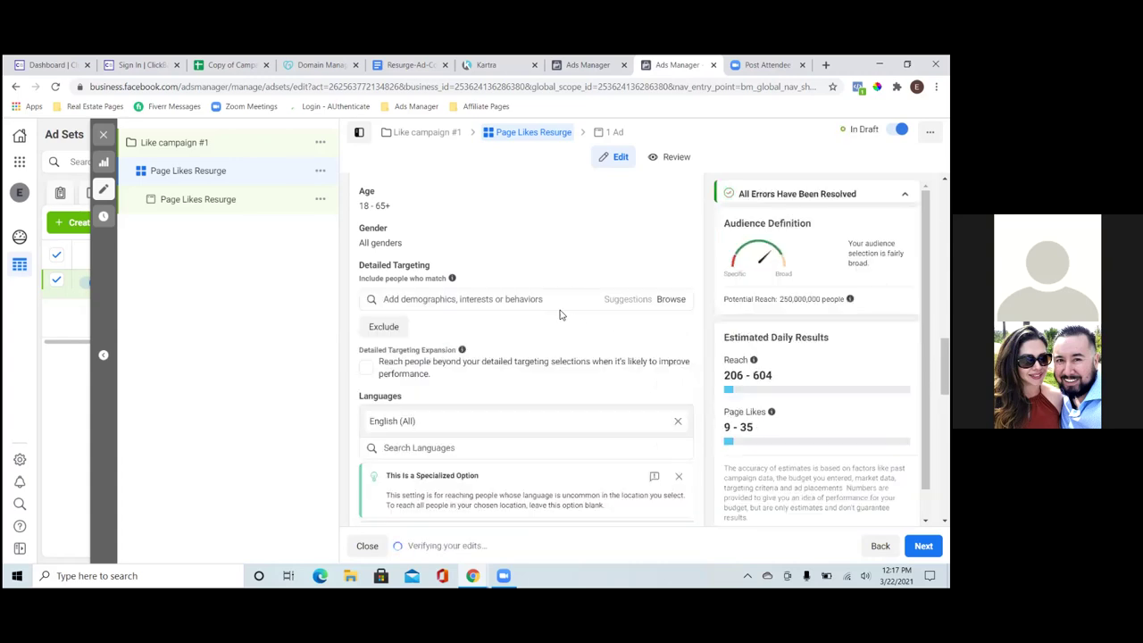
Step: Search detailed targeting for health and add the Health (magazine) interest to the audience
click(515, 298)
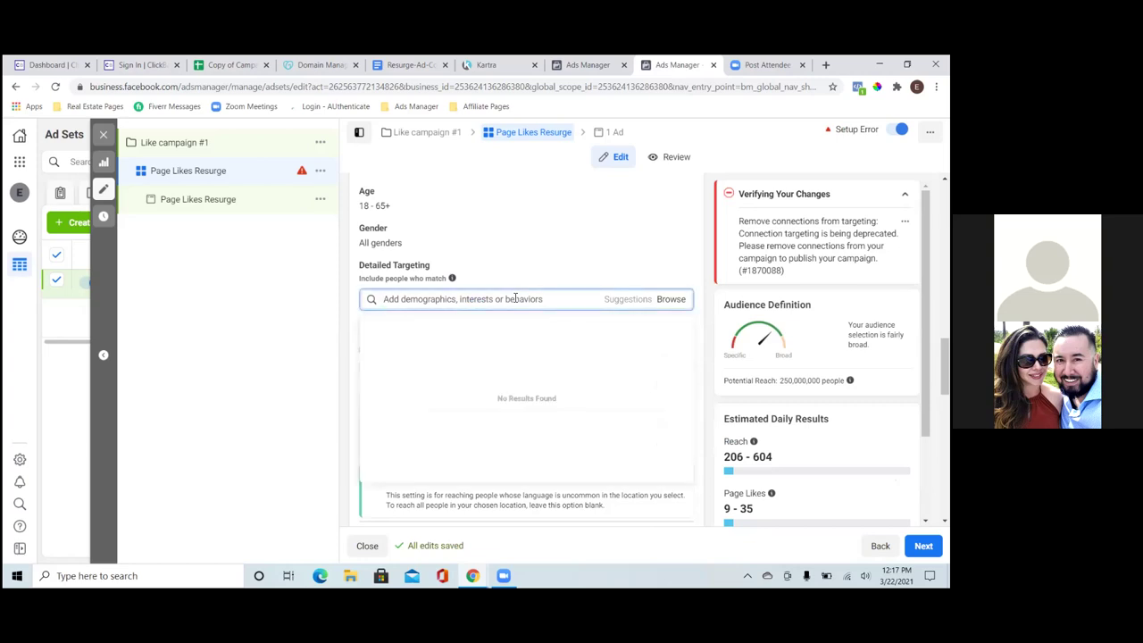
text(hea)
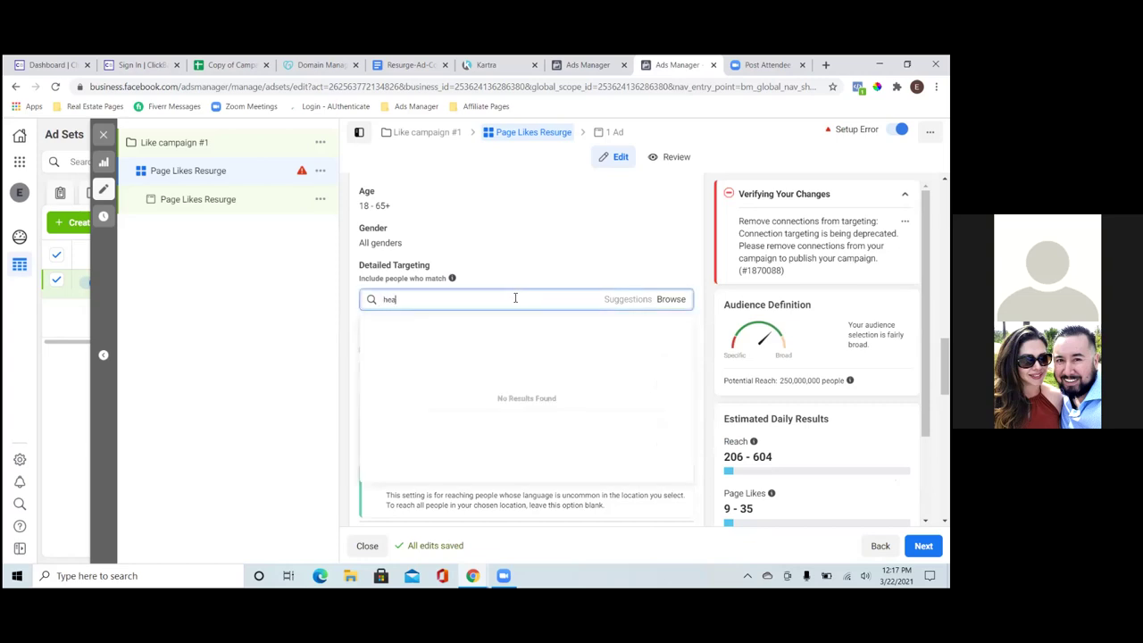
text(lth)
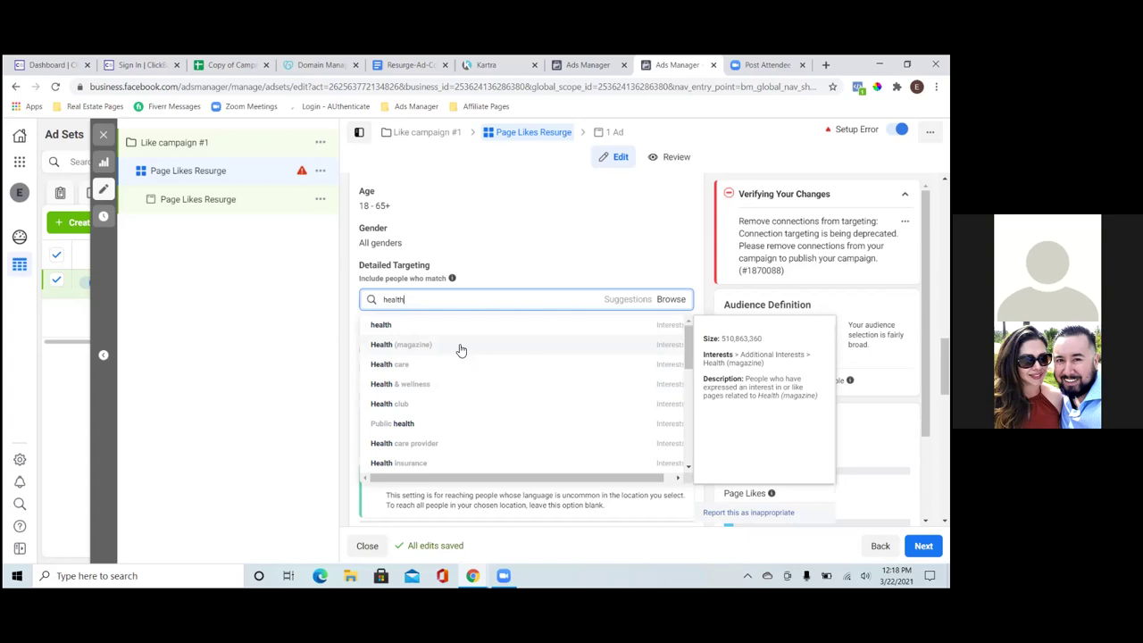
click(461, 348)
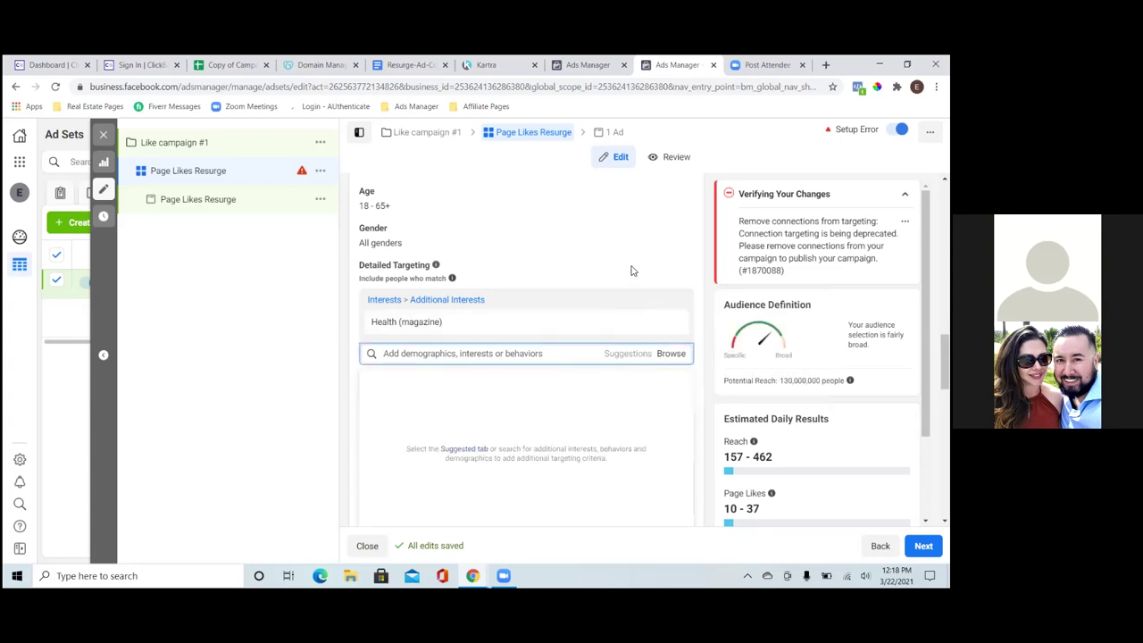
Step: Remove the Fit with Soul page exclusion from the ad set's existing connections
scroll(630, 271, down, 3)
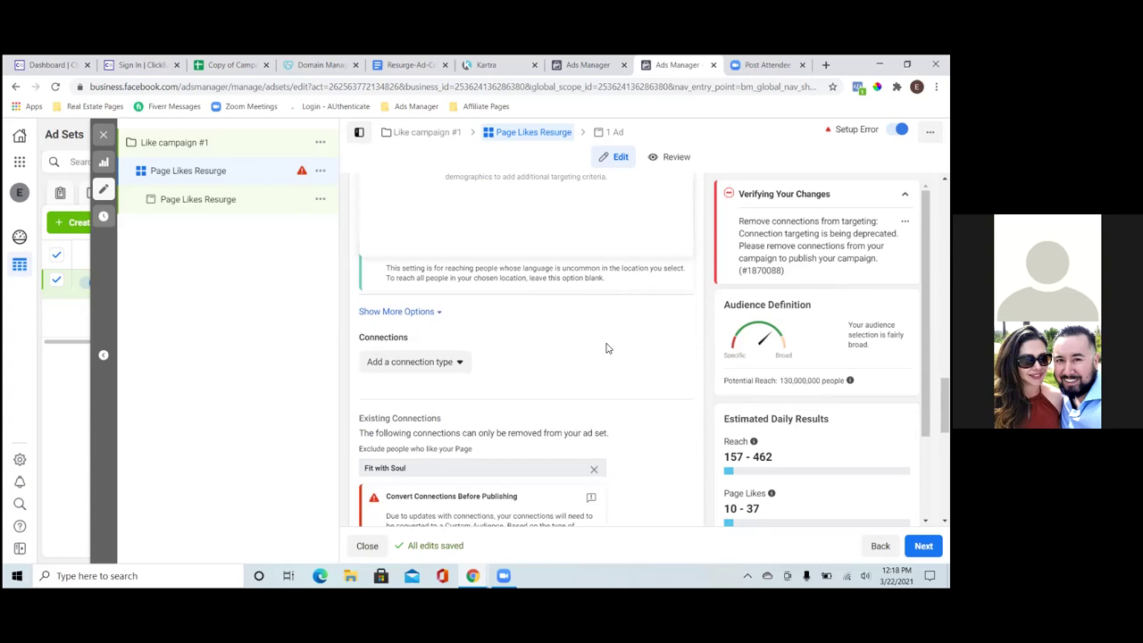
scroll(606, 348, down, 2)
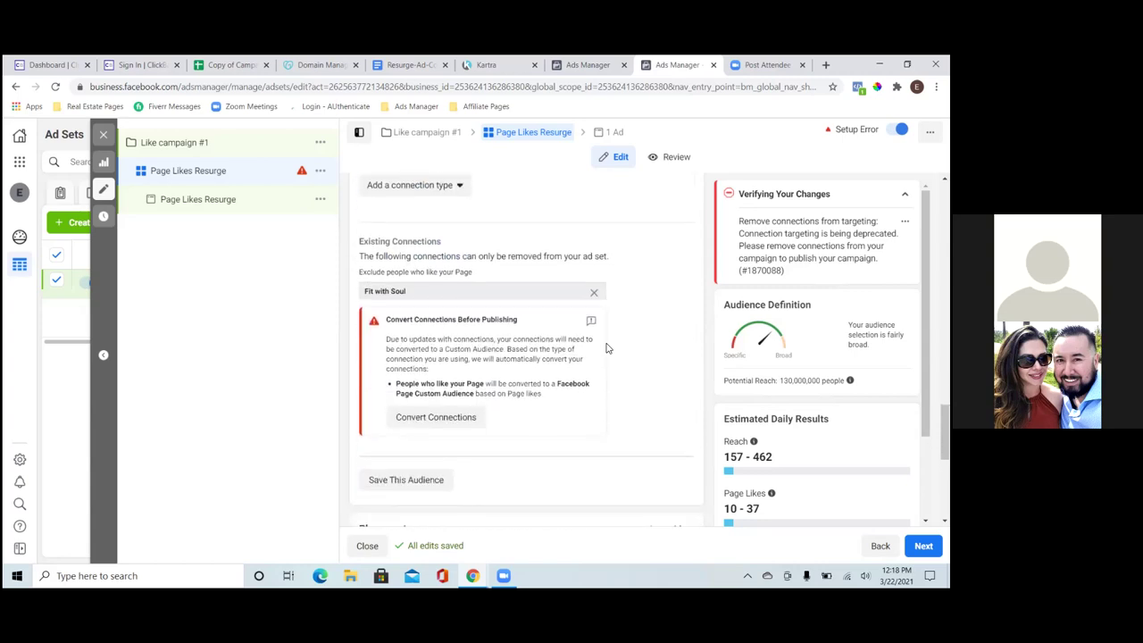
scroll(607, 348, up, 2)
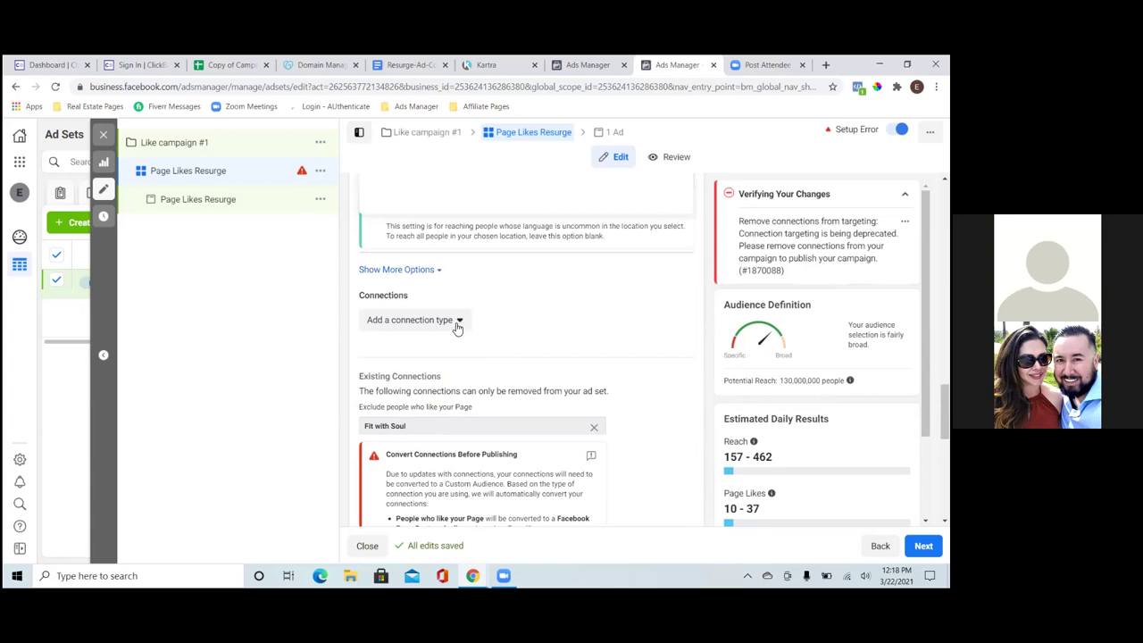
click(457, 320)
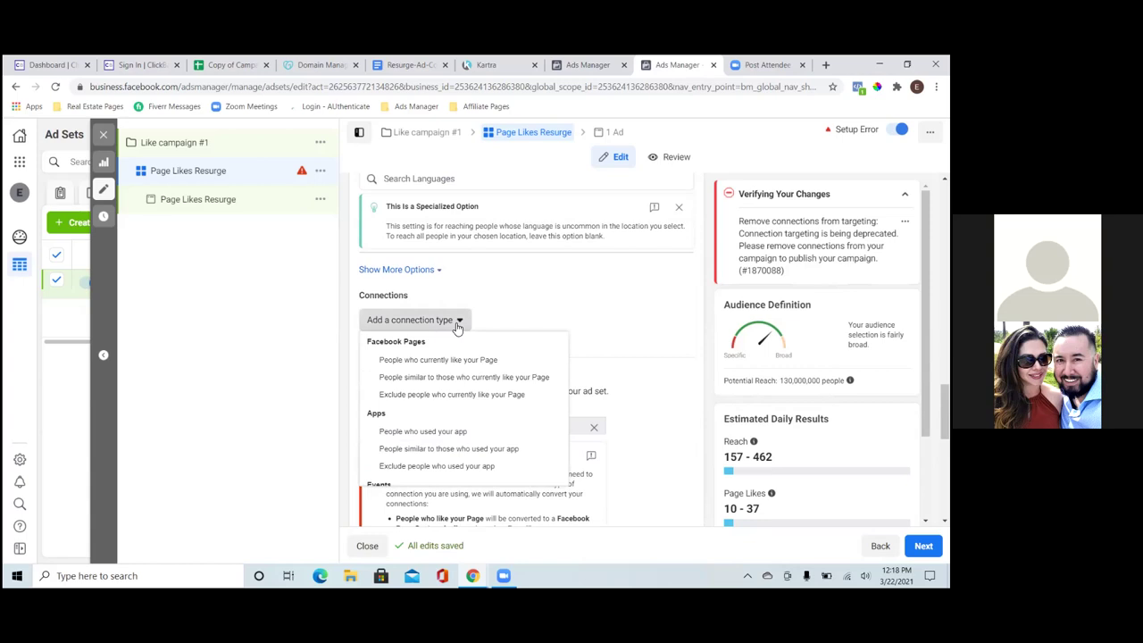
click(457, 322)
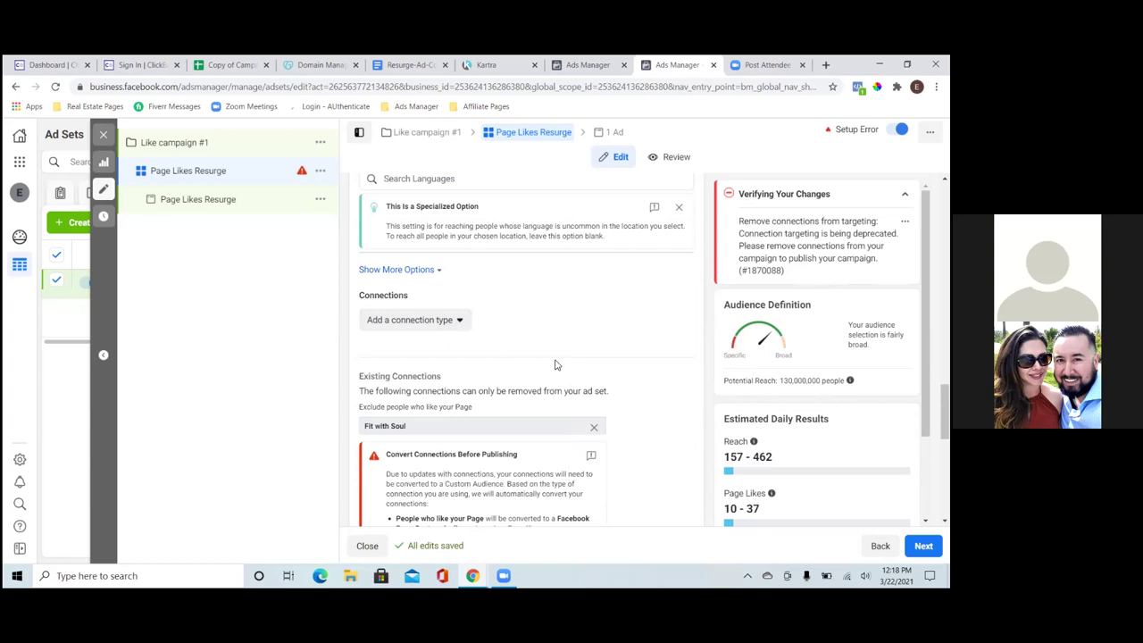
scroll(574, 369, down, 1)
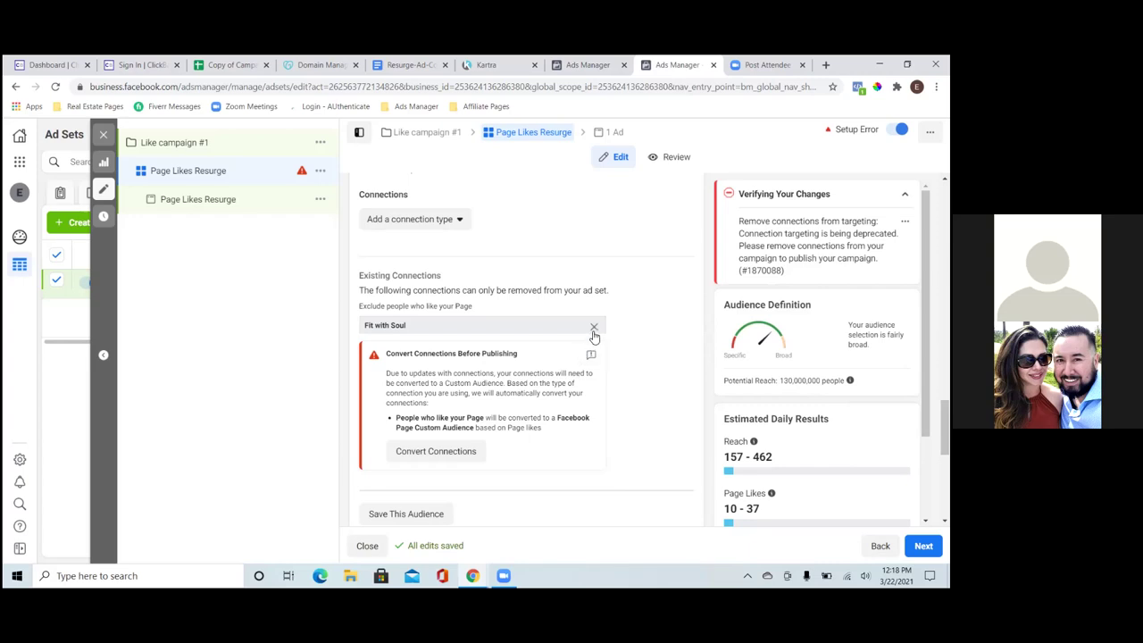
click(593, 328)
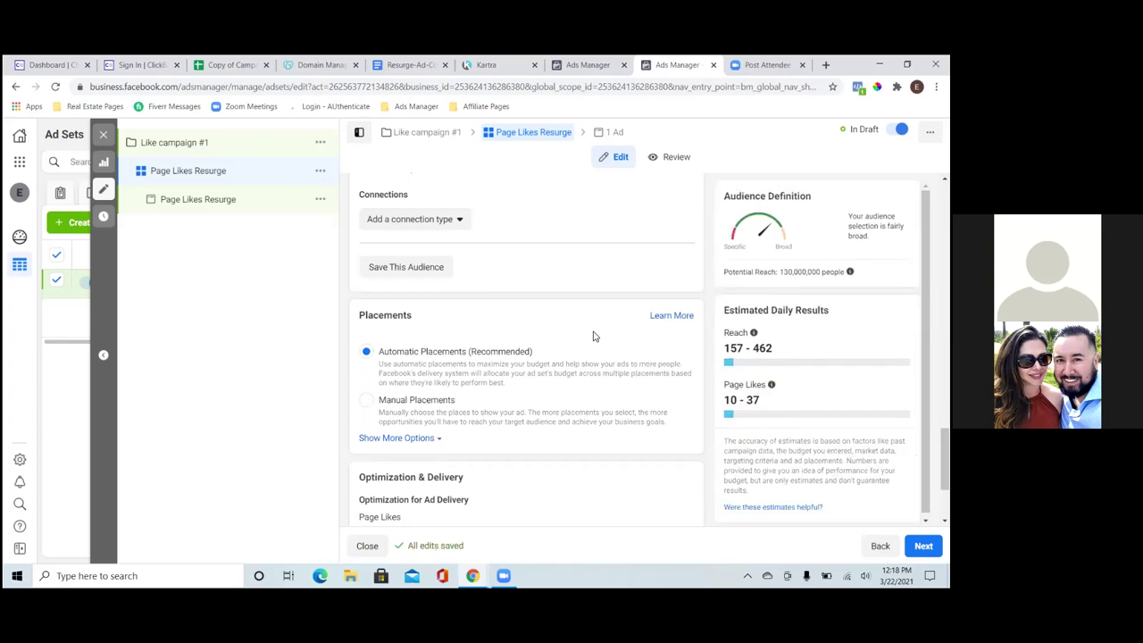
Step: Continue to the Page Likes Resurge ad and review its identity, creative, placement previews and tracking settings
scroll(619, 446, down, 2)
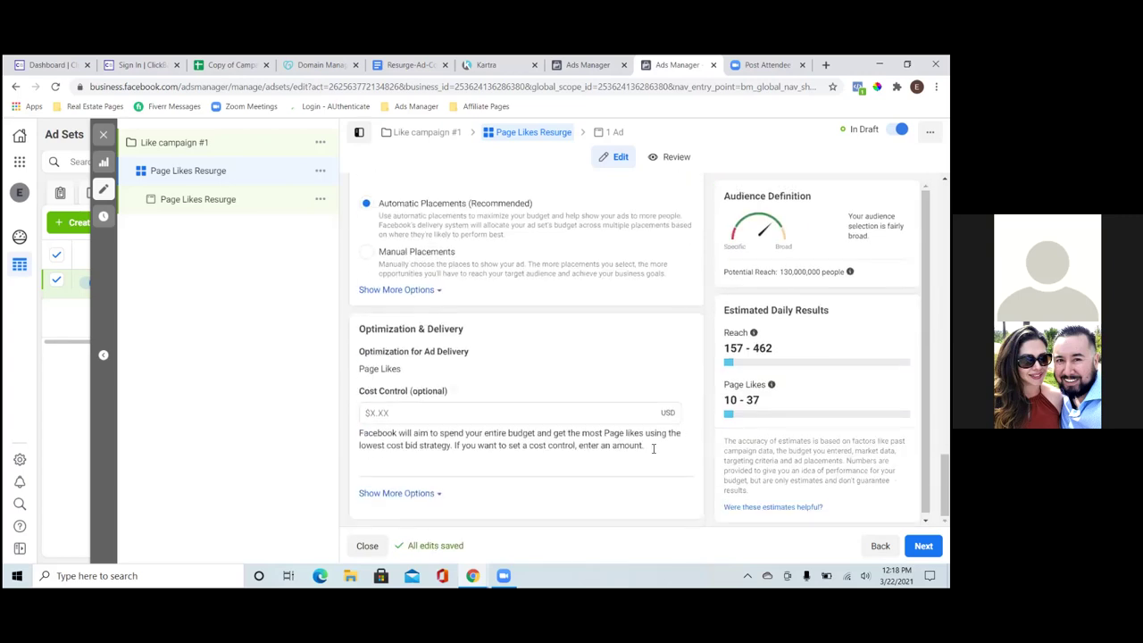
click(923, 545)
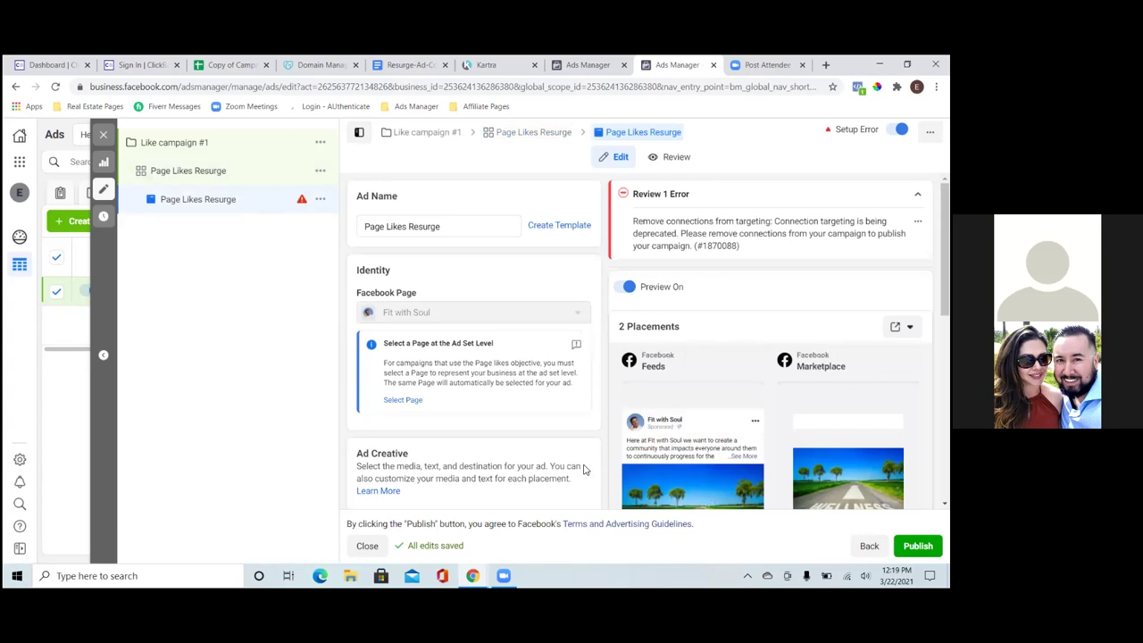
scroll(561, 462, down, 3)
scroll(694, 461, down, 2)
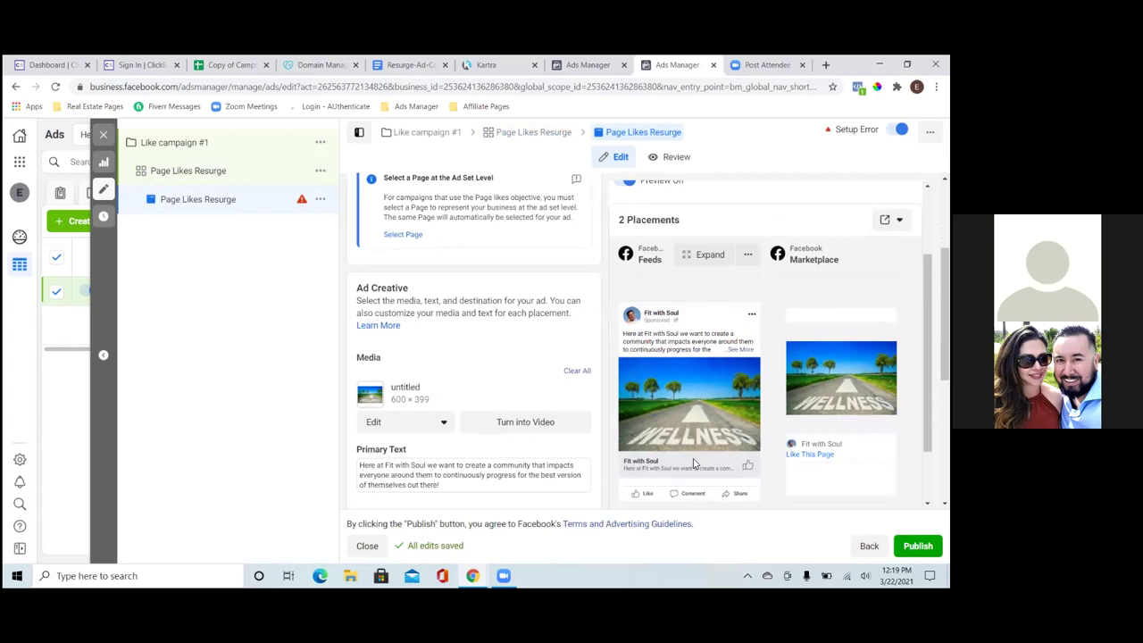
scroll(693, 463, up, 2)
scroll(513, 415, up, 3)
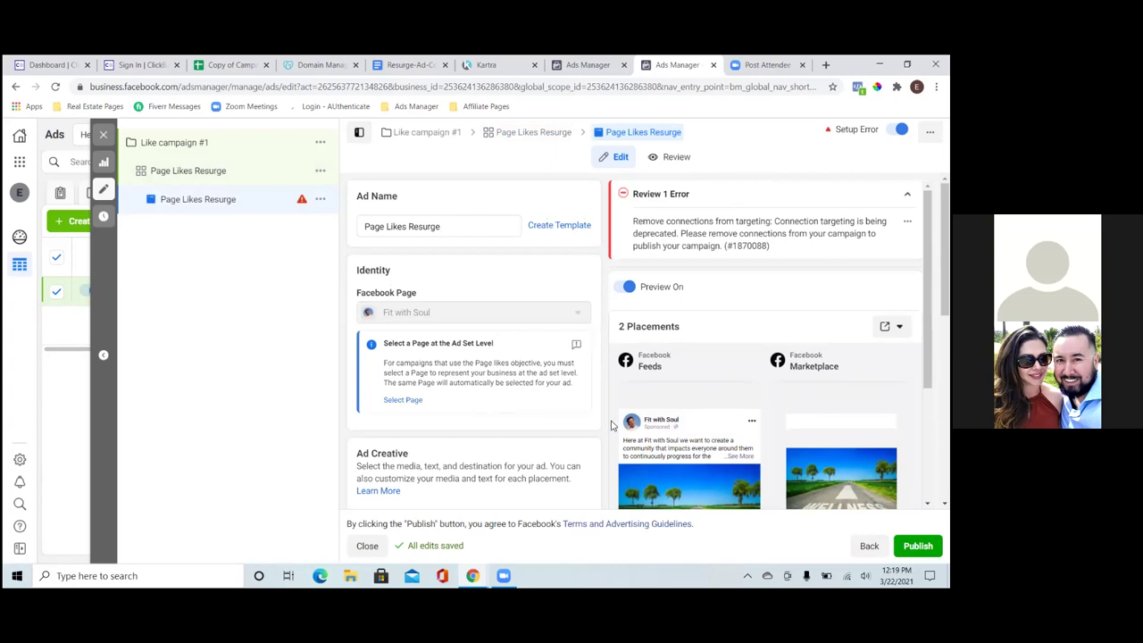
scroll(651, 430, down, 2)
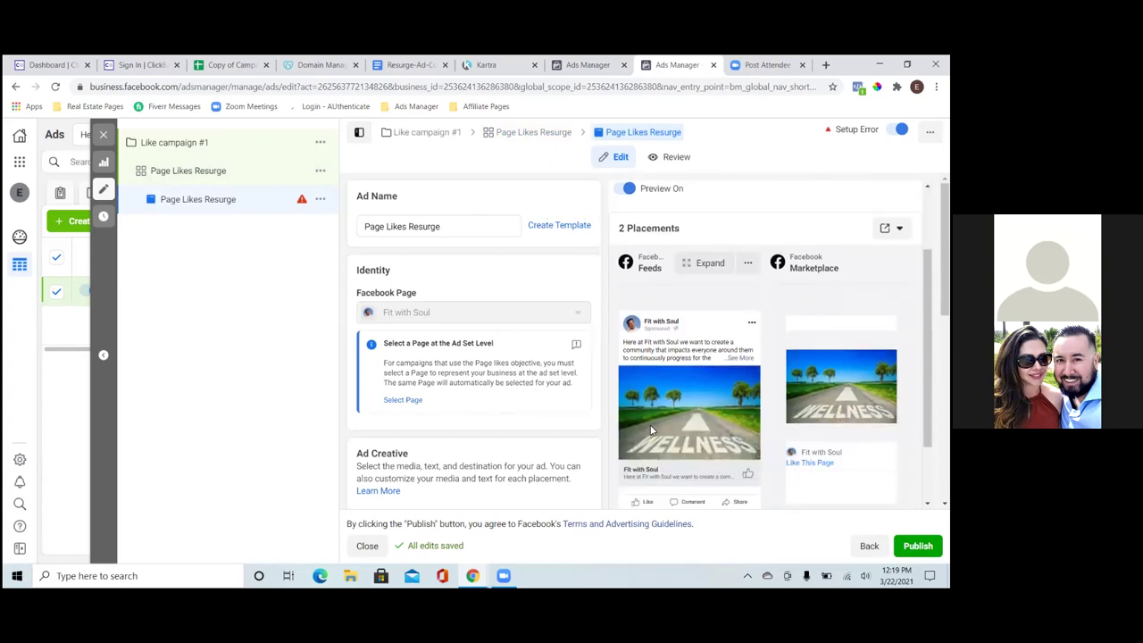
scroll(651, 430, up, 1)
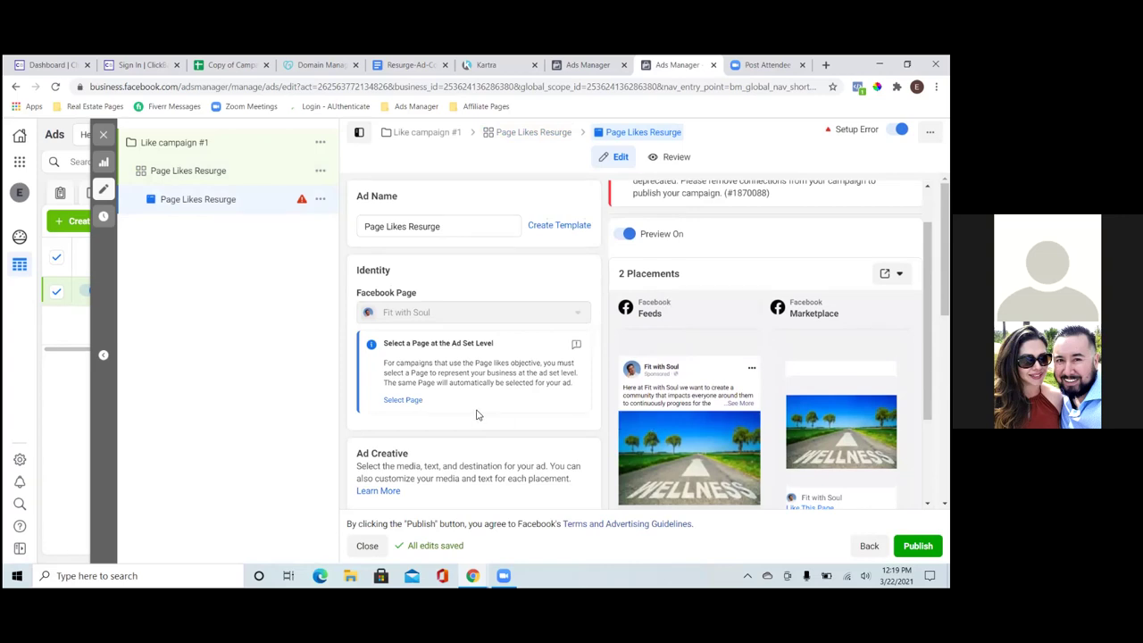
scroll(475, 414, down, 2)
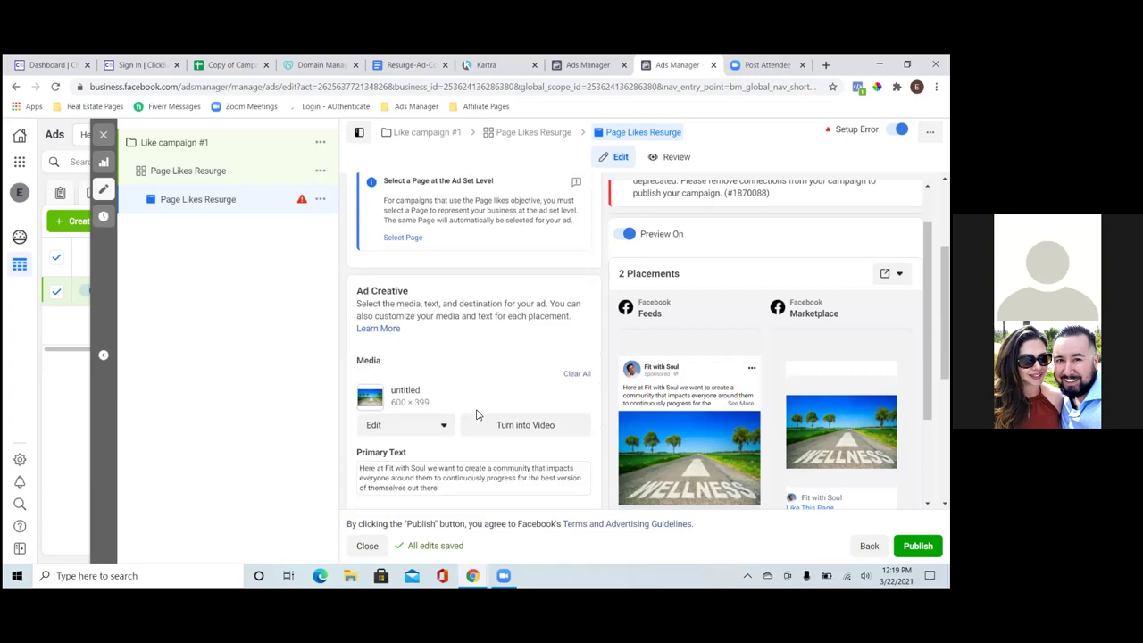
scroll(476, 414, up, 2)
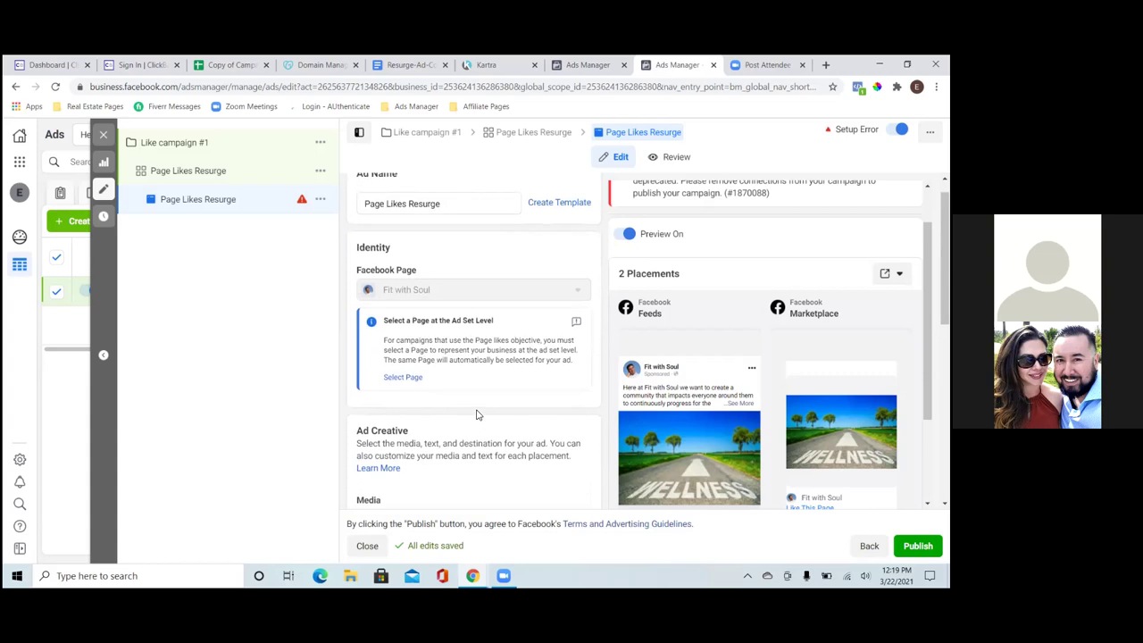
scroll(476, 414, down, 2)
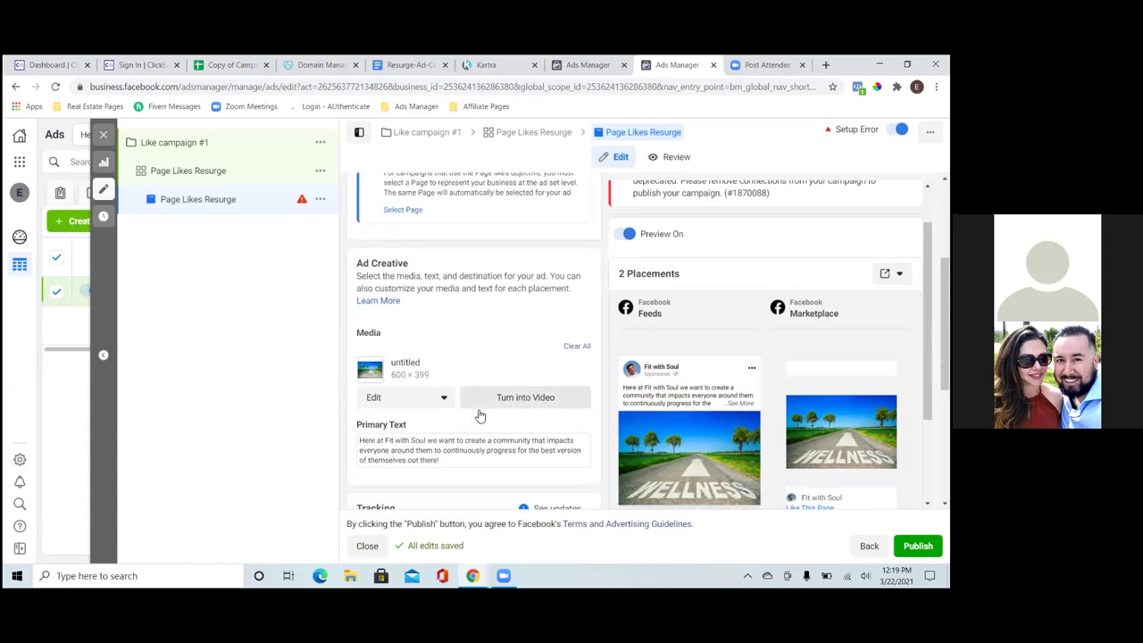
scroll(480, 414, down, 3)
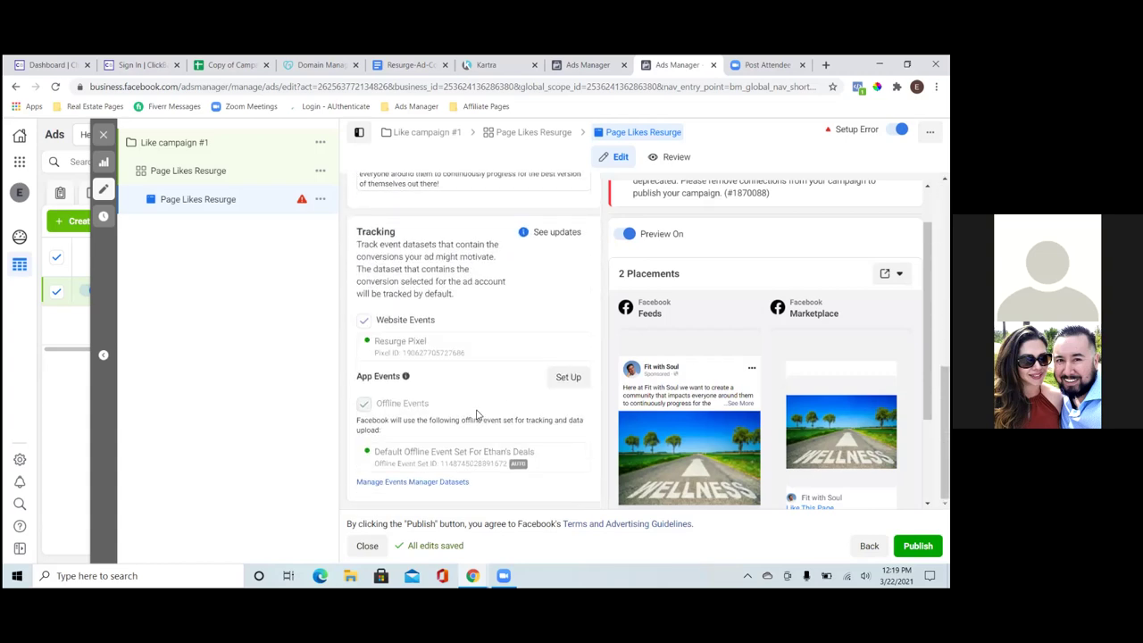
scroll(476, 415, up, 2)
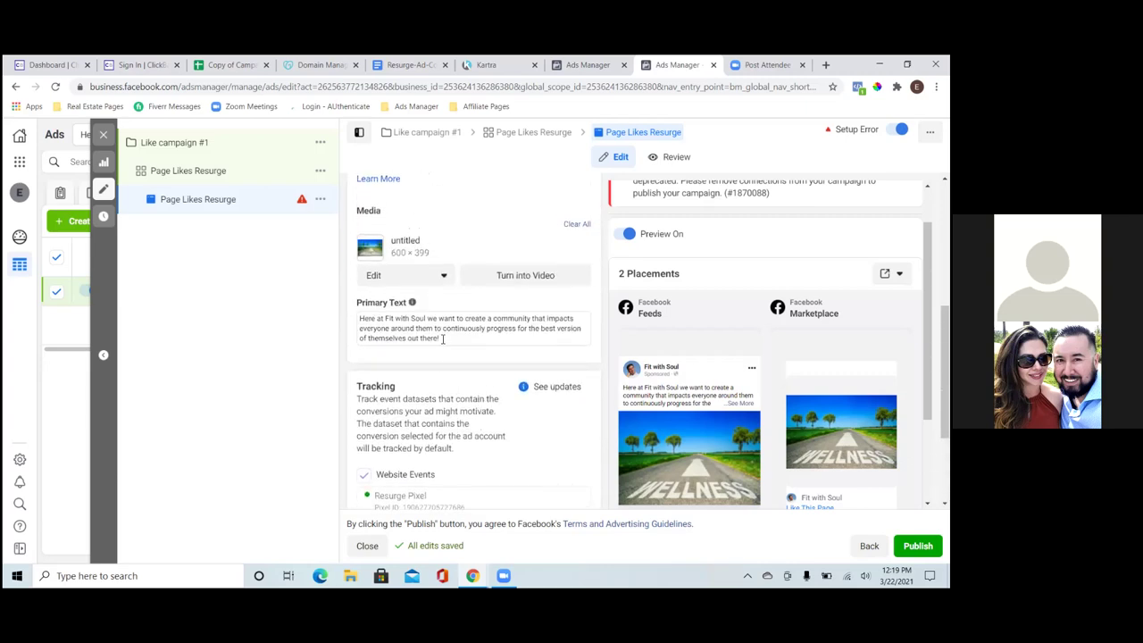
Step: Clear the existing primary text of the Page Likes Resurge ad
click(442, 339)
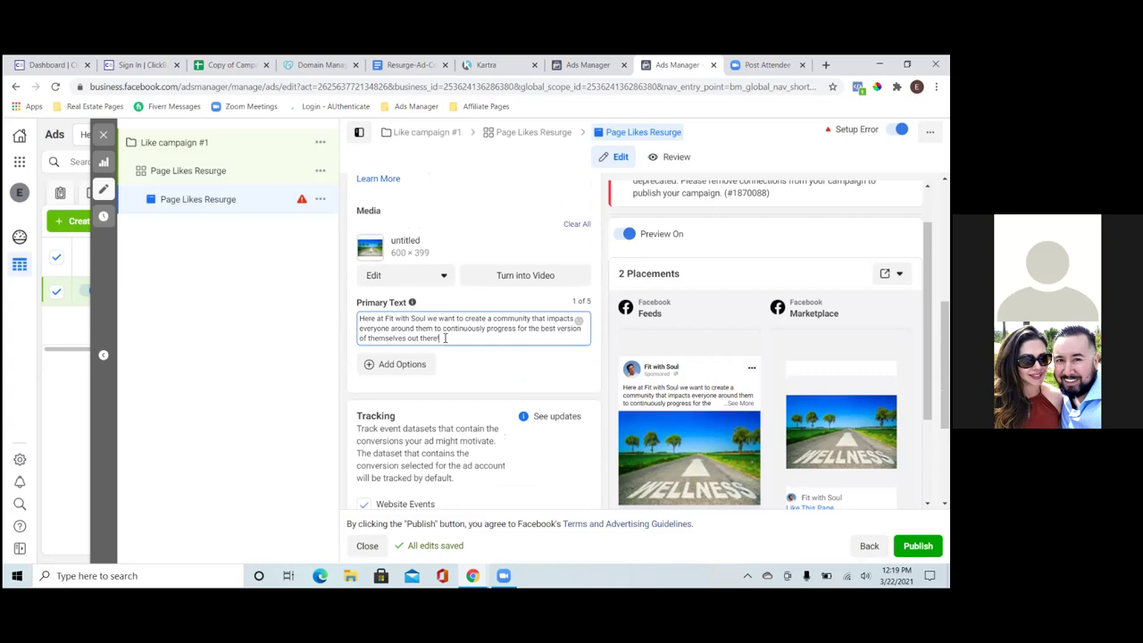
key(BackSpace)
key(BackSpace)
key(BackSpace)
key(BackSpace)
key(BackSpace)
key(BackSpace)
key(BackSpace)
key(BackSpace)
key(BackSpace)
key(BackSpace)
key(BackSpace)
key(BackSpace)
key(BackSpace)
key(BackSpace)
key(BackSpace)
key(BackSpace)
key(BackSpace)
key(BackSpace)
key(BackSpace)
key(BackSpace)
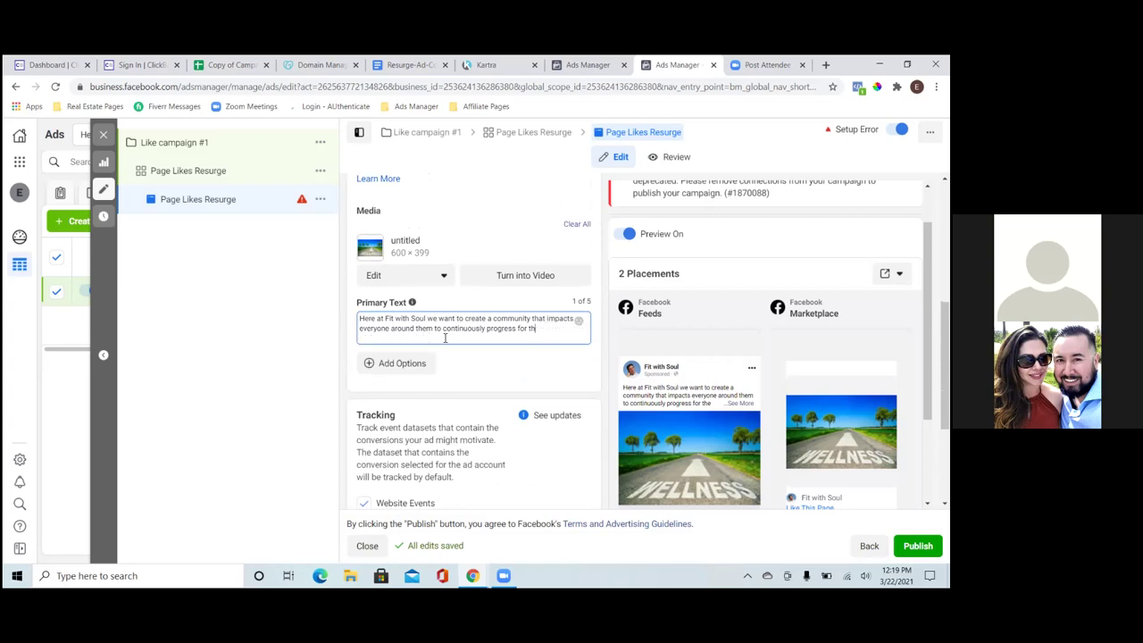
key(BackSpace)
key(BackSpace)
key(BackSpace)
key(BackSpace)
key(BackSpace)
key(BackSpace)
key(BackSpace)
key(BackSpace)
key(BackSpace)
key(BackSpace)
key(BackSpace)
key(BackSpace)
key(BackSpace)
key(BackSpace)
key(BackSpace)
key(BackSpace)
key(BackSpace)
key(BackSpace)
key(BackSpace)
key(BackSpace)
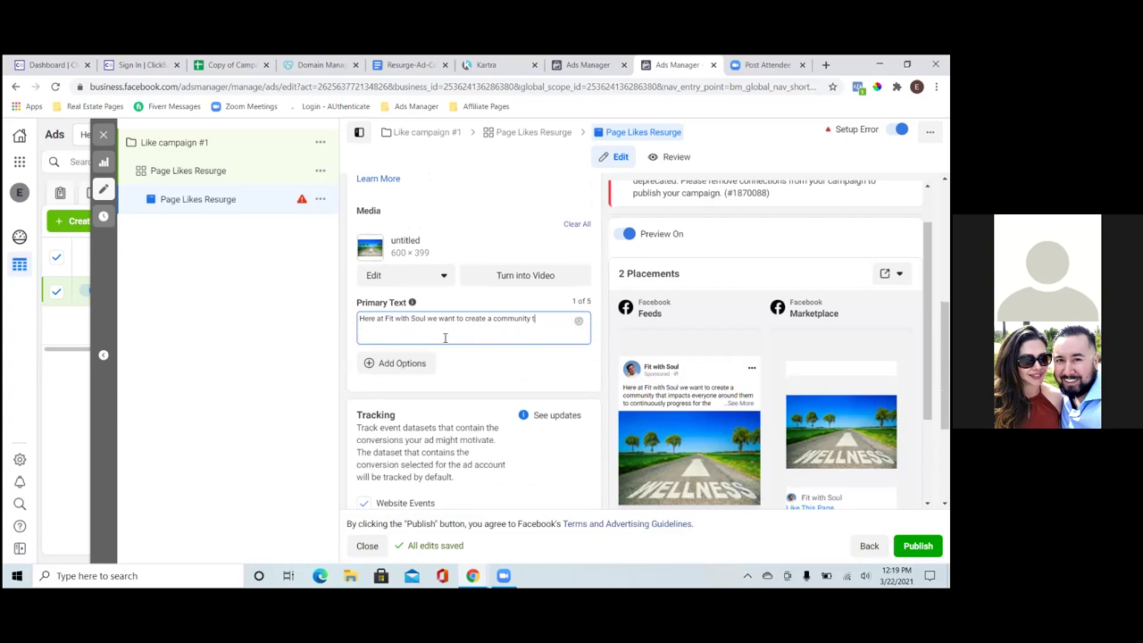
key(BackSpace)
key(BackSpace)
key(BackSpace)
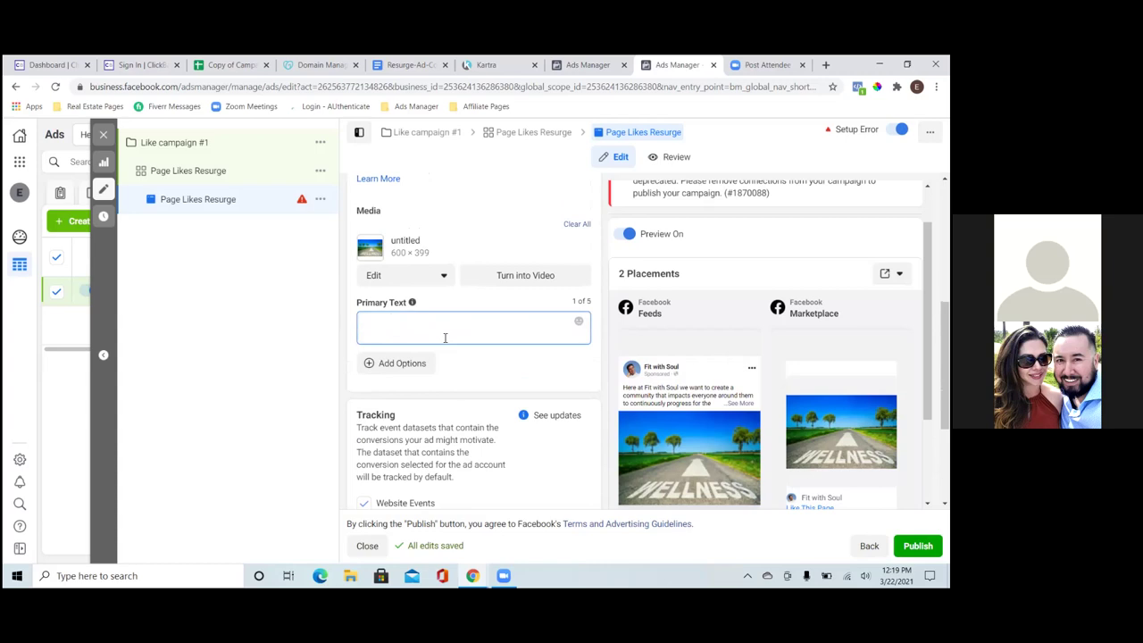
Step: Write "Love Health and Wellness? Like Page & Share!" as the ad's primary text
text(Love Health)
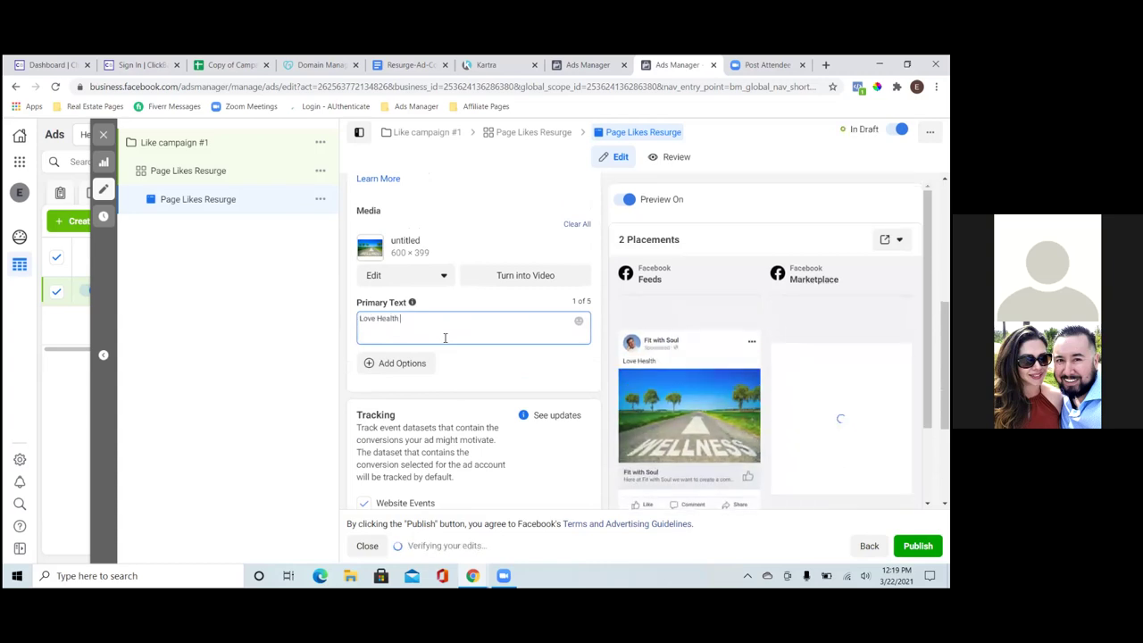
text( and w)
key(BackSpace)
key(BackSpace)
key(BackSpace)
key(BackSpace)
text(Wellness)
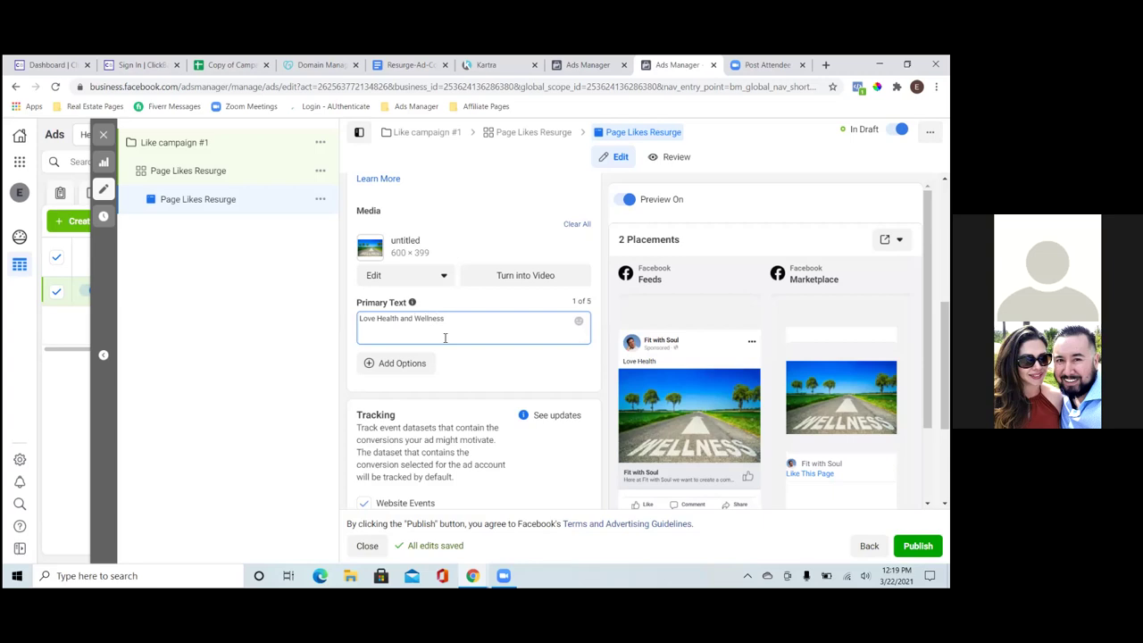
text(? Like )
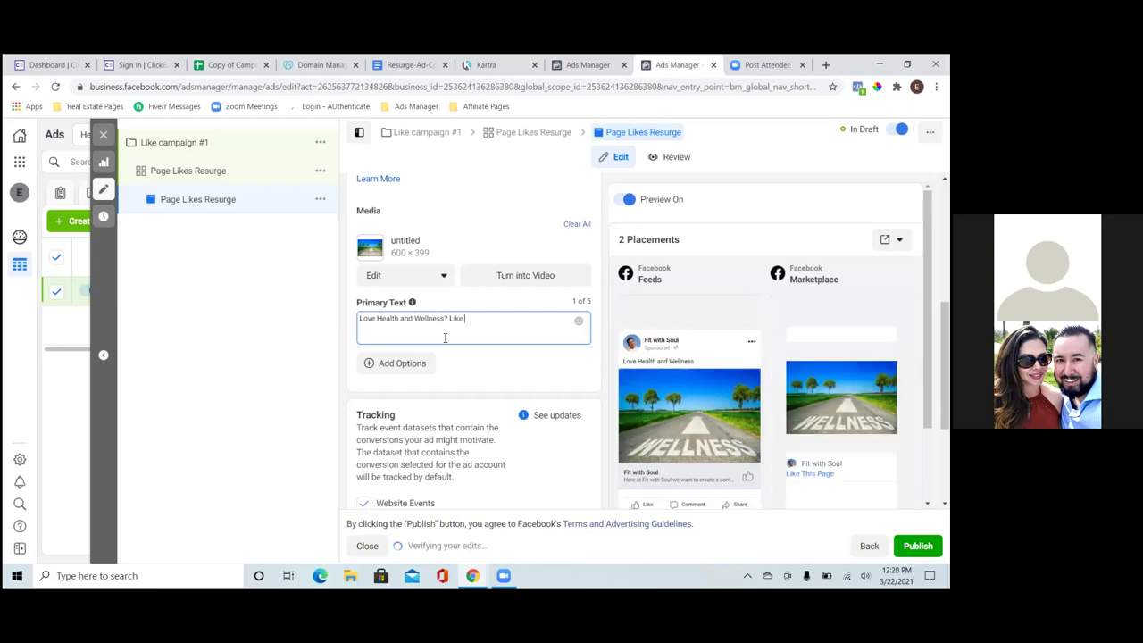
text(Page and Share&)
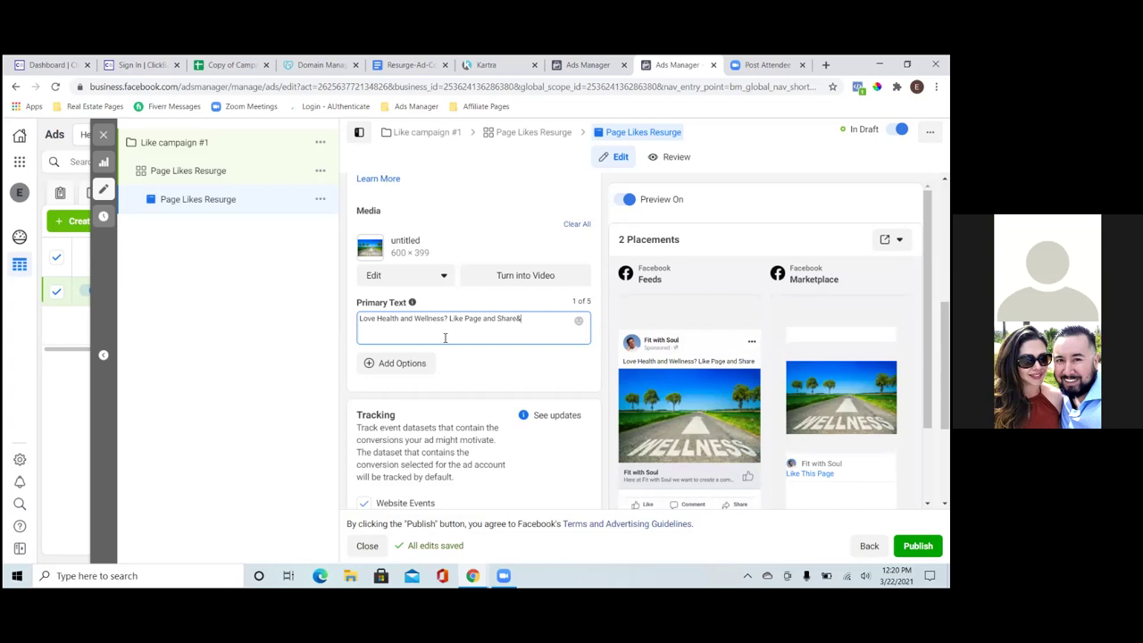
key(BackSpace)
key(BackSpace)
key(BackSpace)
key(BackSpace)
key(BackSpace)
key(BackSpace)
key(BackSpace)
key(BackSpace)
key(BackSpace)
key(BackSpace)
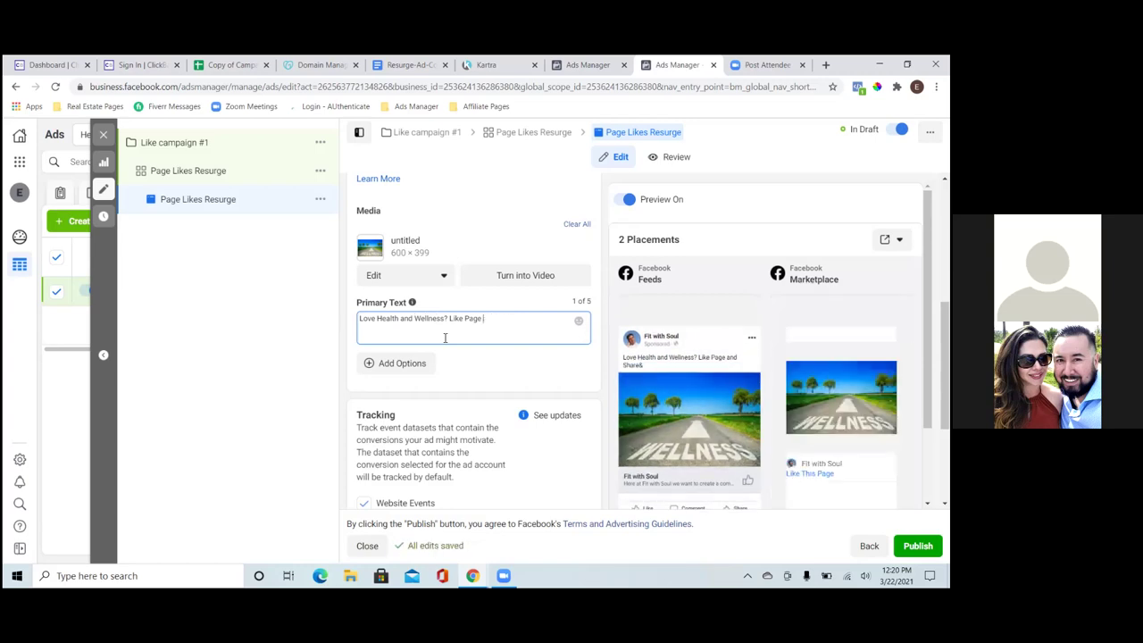
text(& )
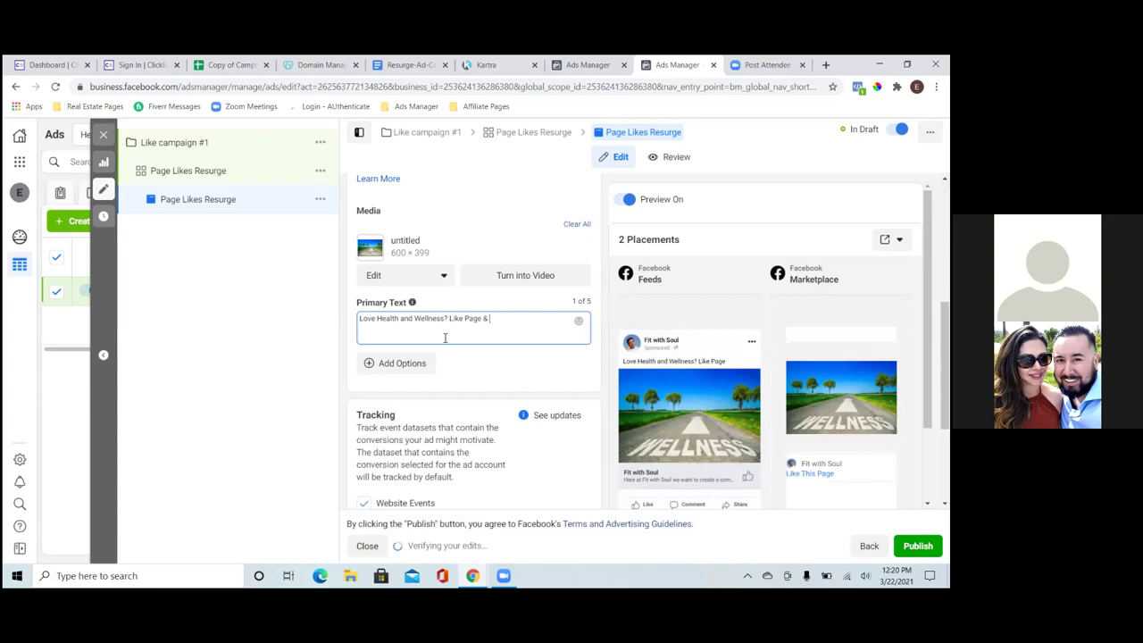
text(Share!)
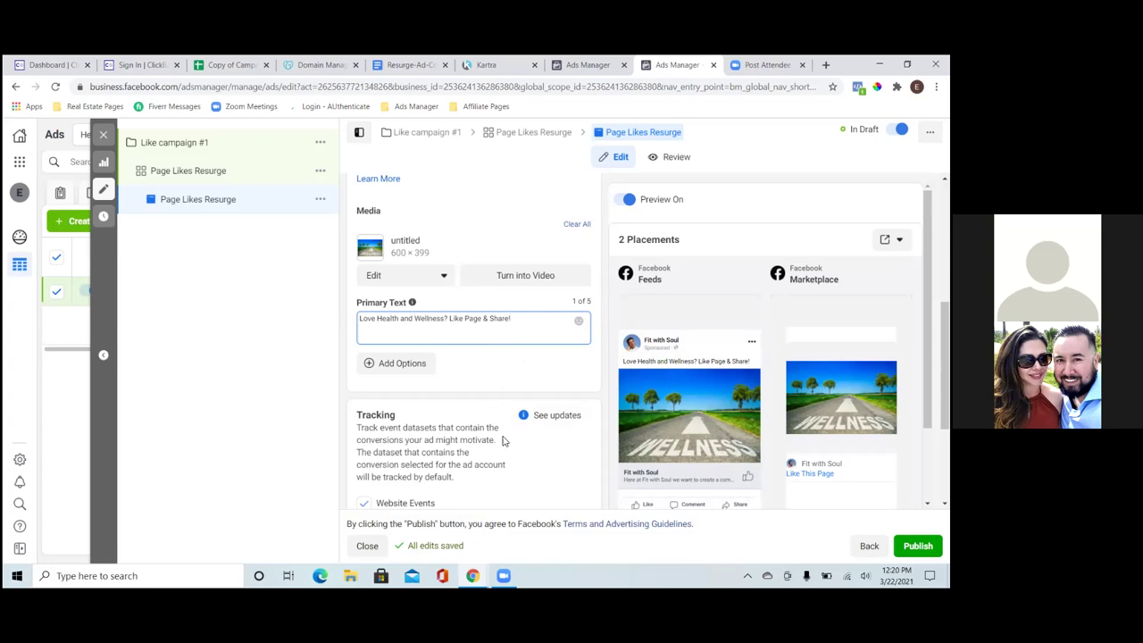
Step: Publish the page likes campaign with its ad set and ad
scroll(503, 439, down, 3)
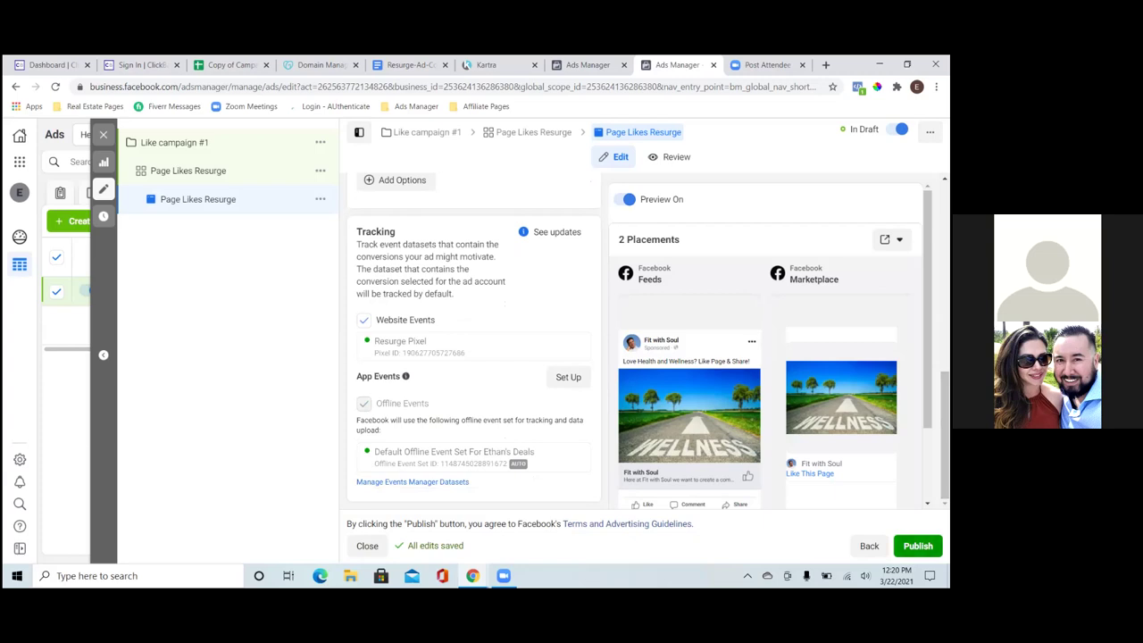
click(917, 545)
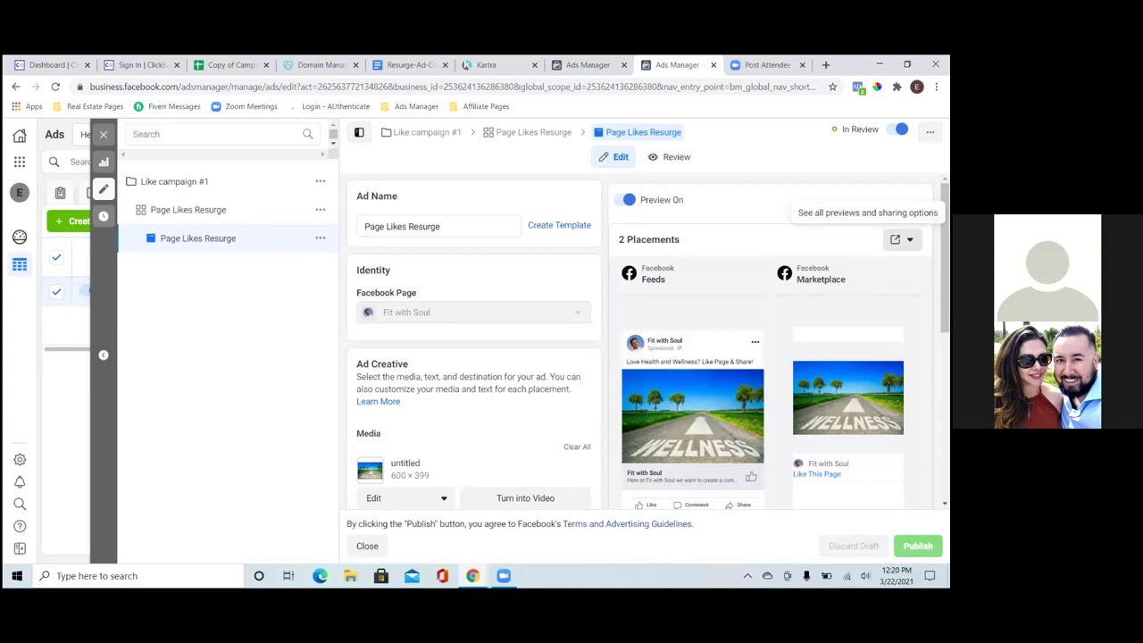
Step: Preview the published ad in the Facebook Desktop News Feed and examine the sponsored Fit with Soul post
click(901, 239)
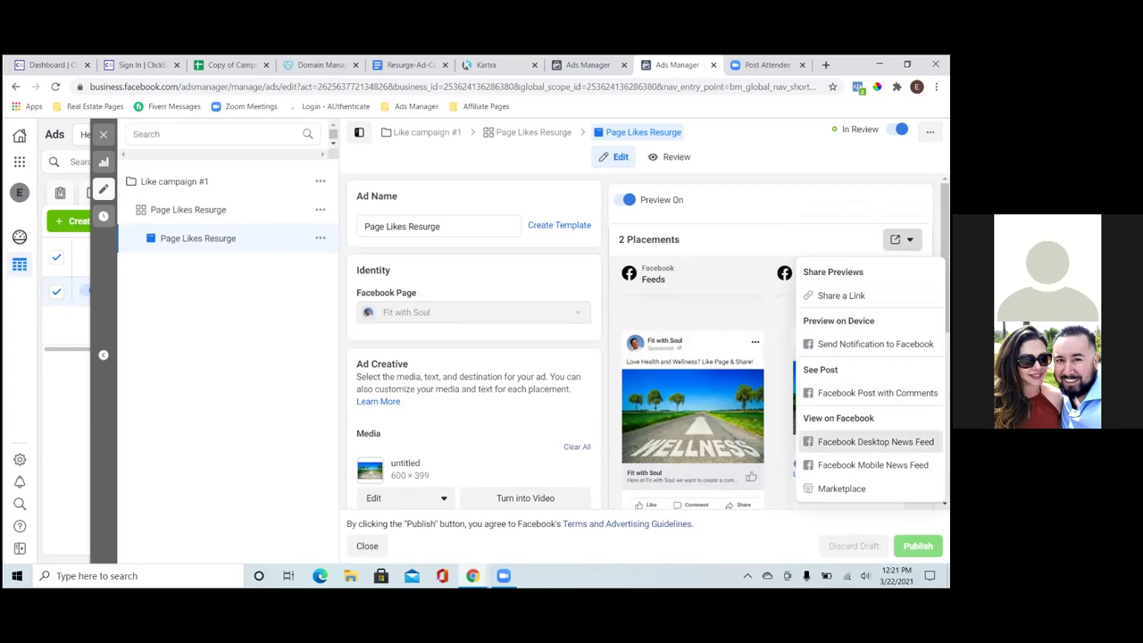
click(874, 441)
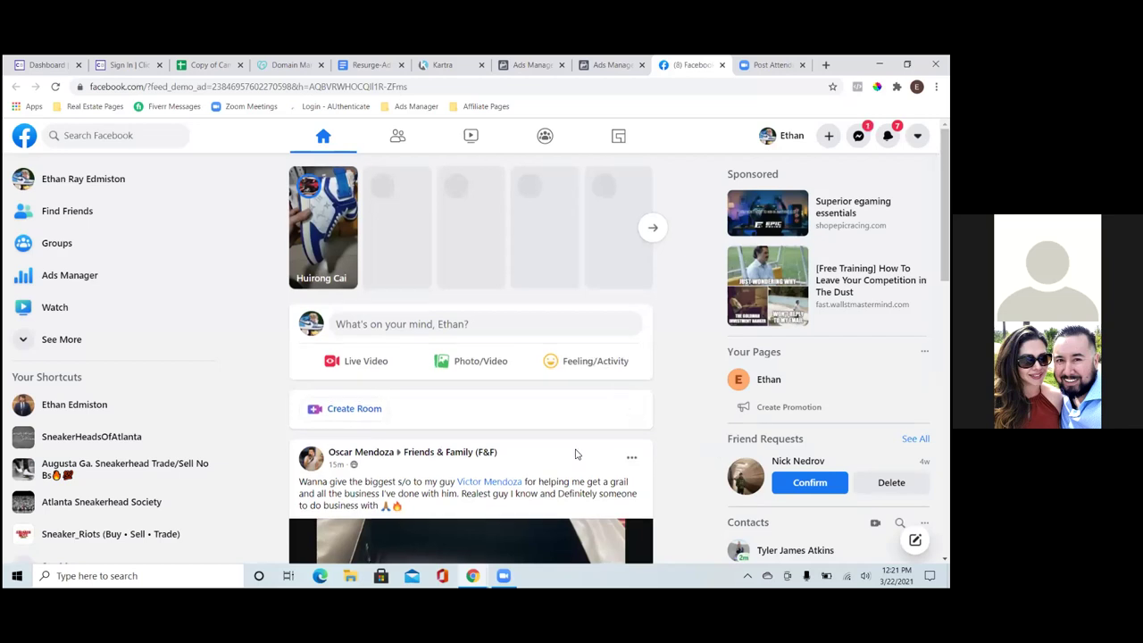
scroll(576, 454, down, 6)
scroll(576, 455, down, 5)
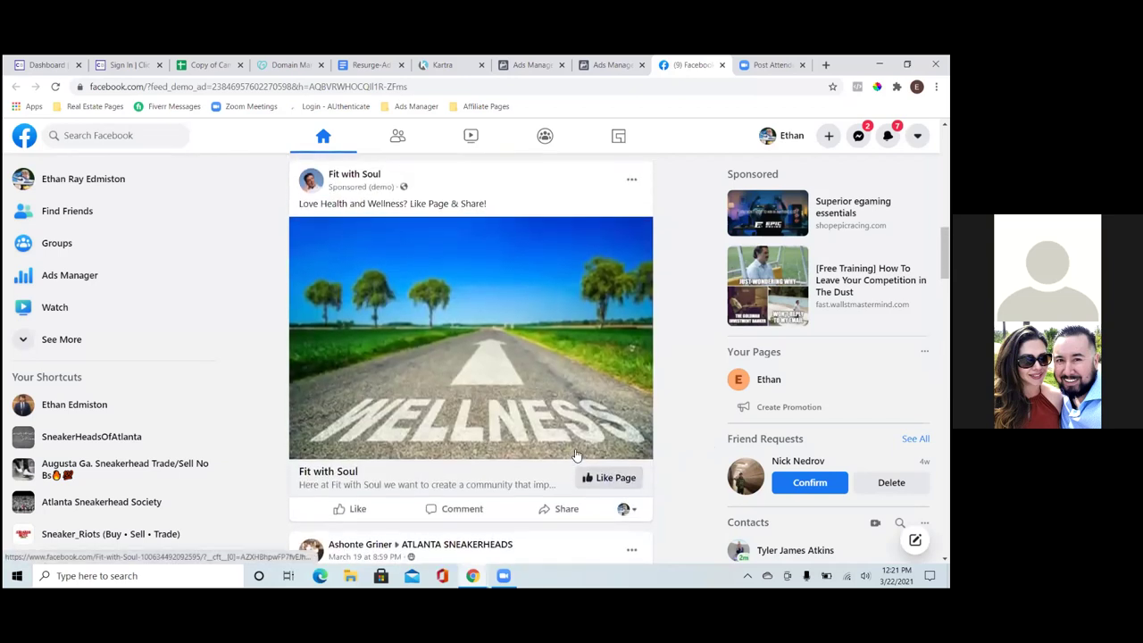
scroll(575, 454, up, 1)
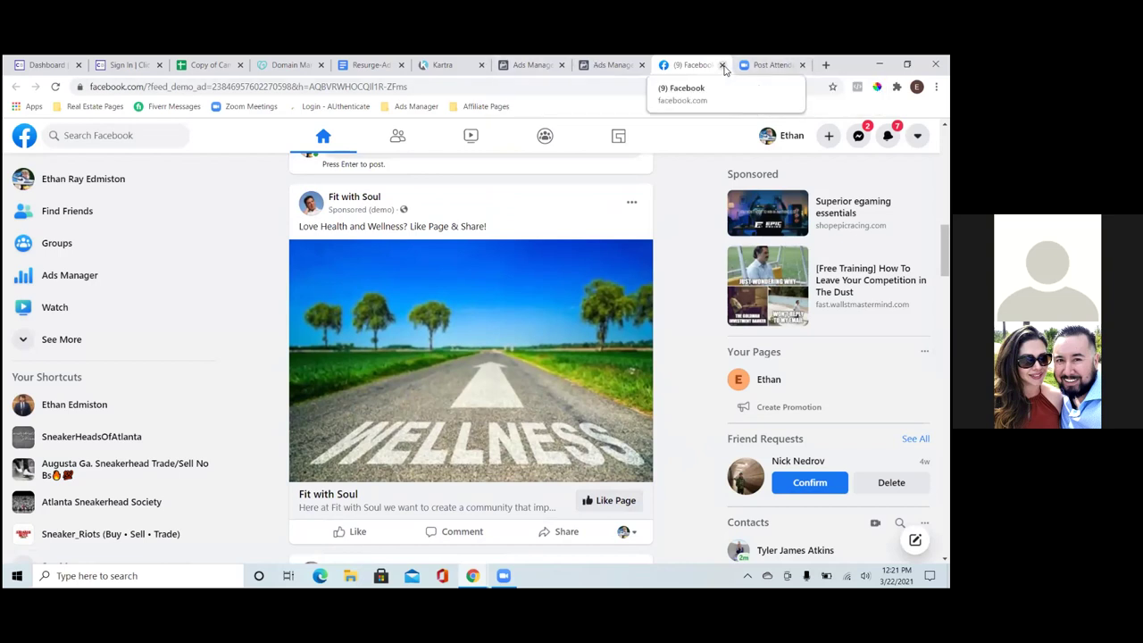
Step: Close the Facebook feed preview and the Page Likes Resurge ad editor to return to the ads list
click(612, 66)
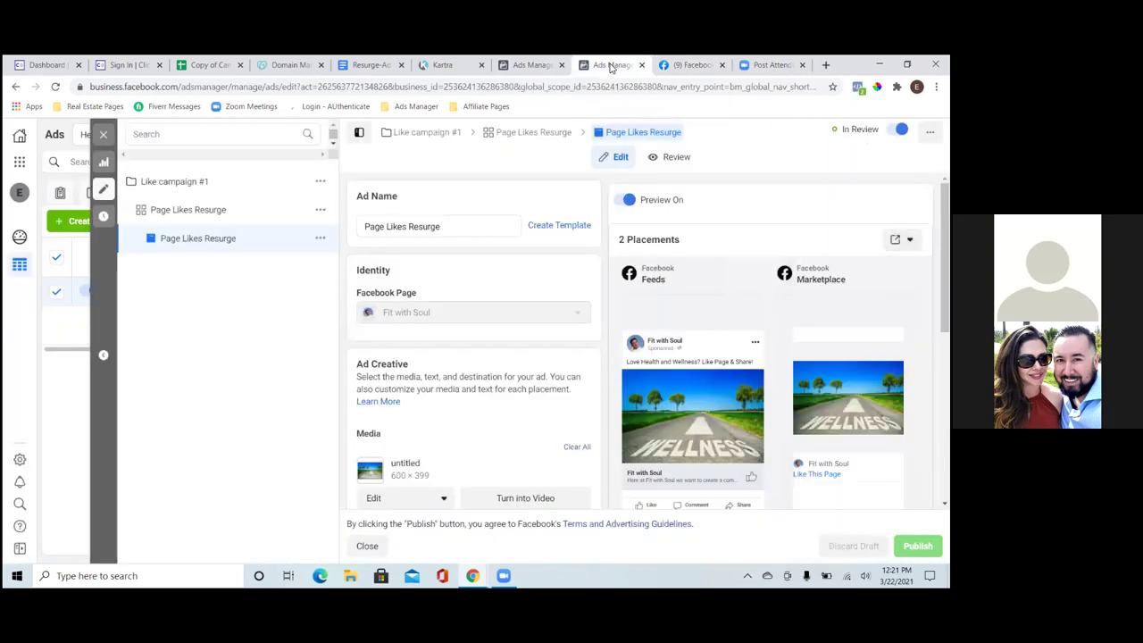
click(722, 66)
click(103, 136)
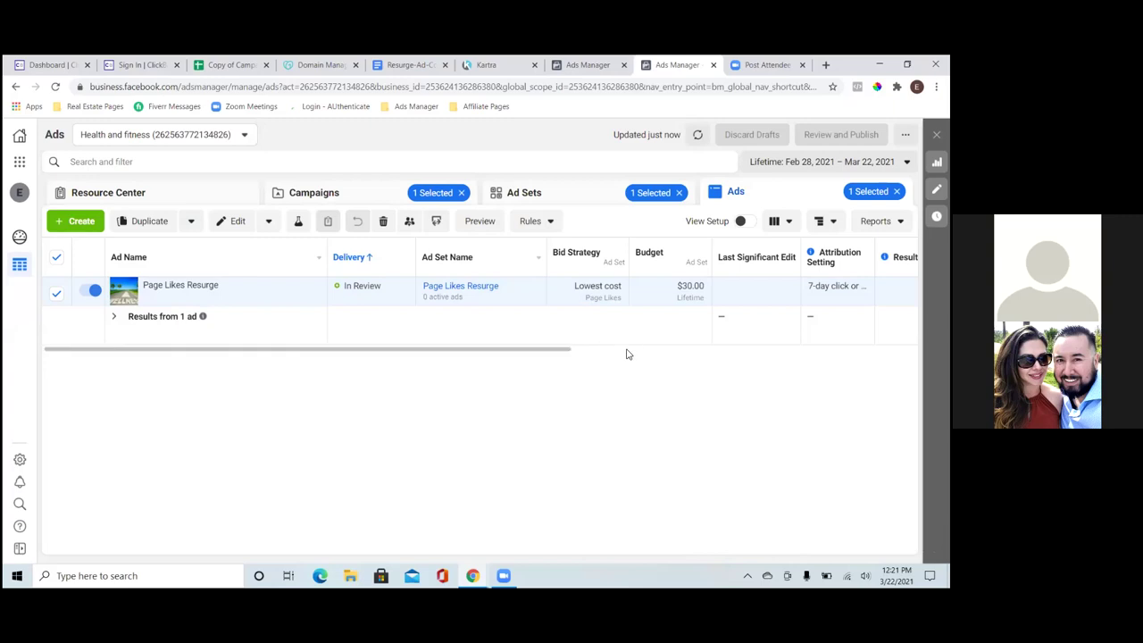
Step: Review the delivery, budget, schedule and results columns for the Page Likes Resurge ad, its ad set and Like campaign #1
scroll(625, 352, right, 5)
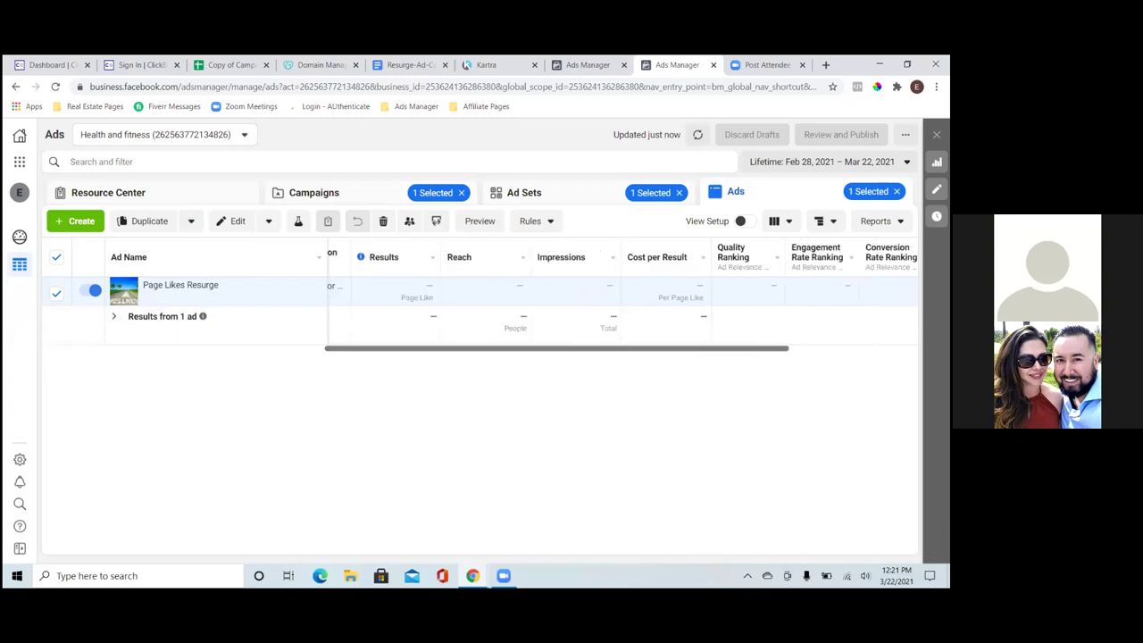
click(607, 195)
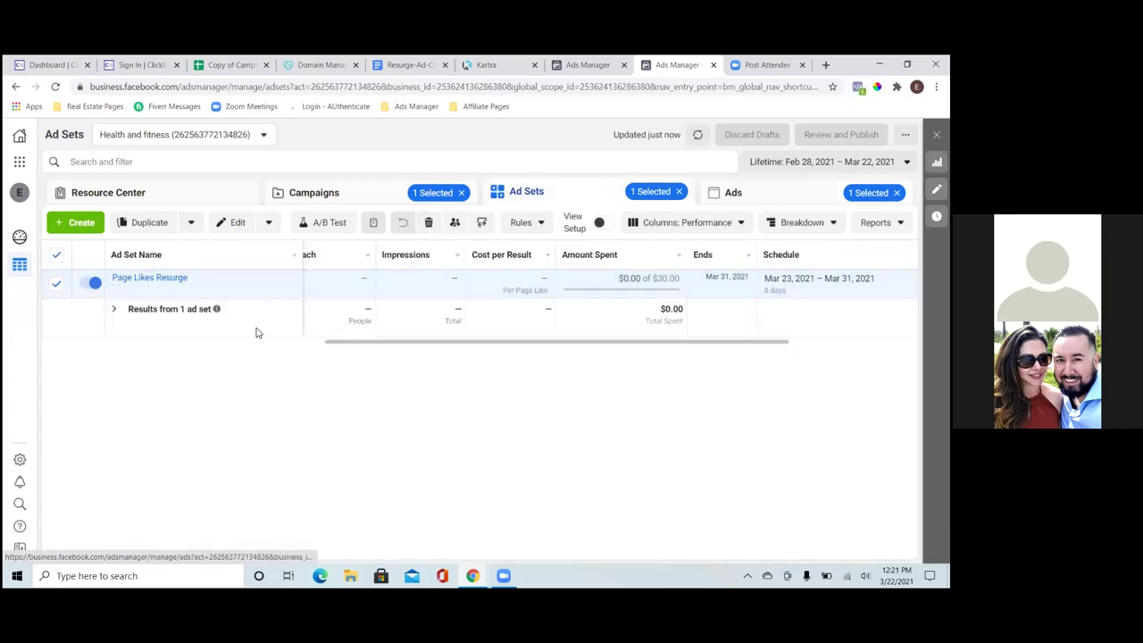
click(258, 344)
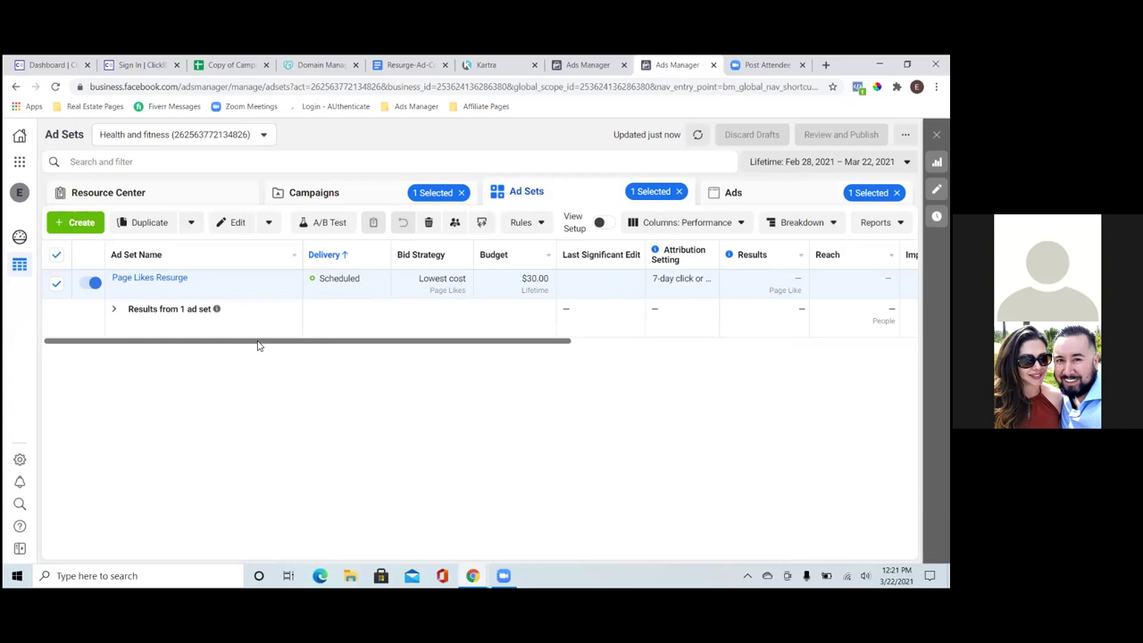
click(350, 194)
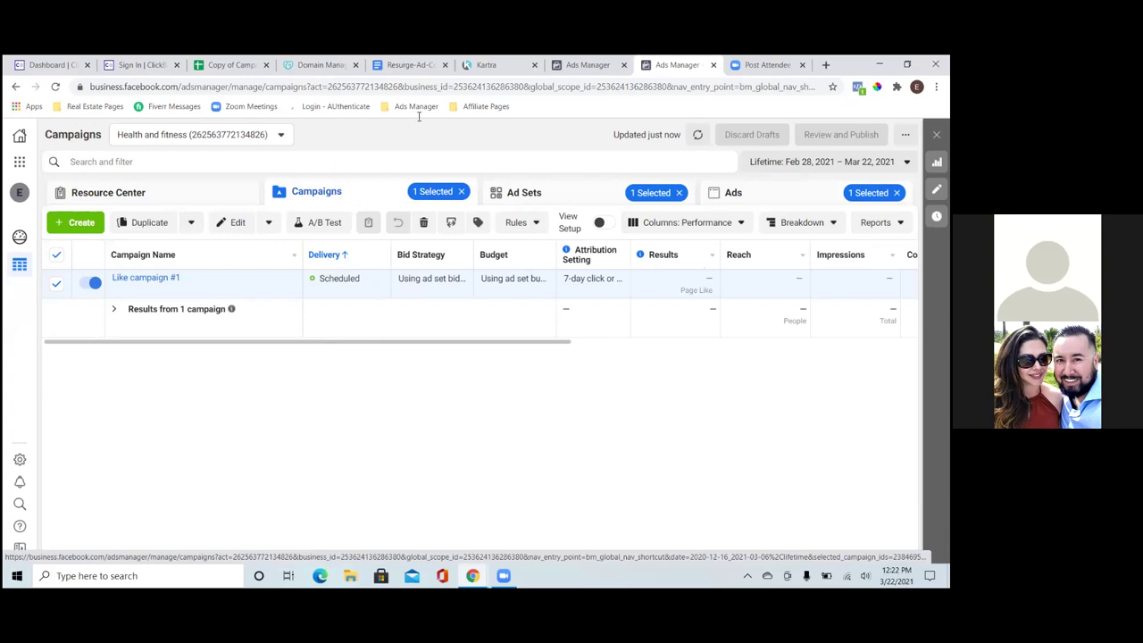
Step: Leave the campaign overview and open another Facebook business tool
click(572, 69)
click(645, 68)
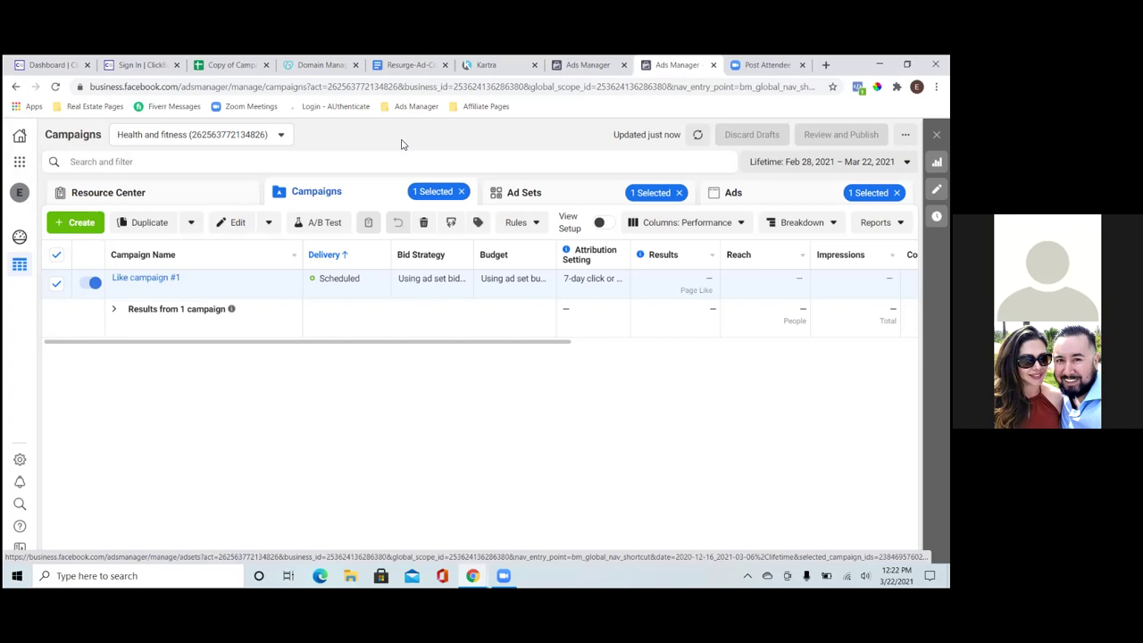
click(24, 167)
click(167, 205)
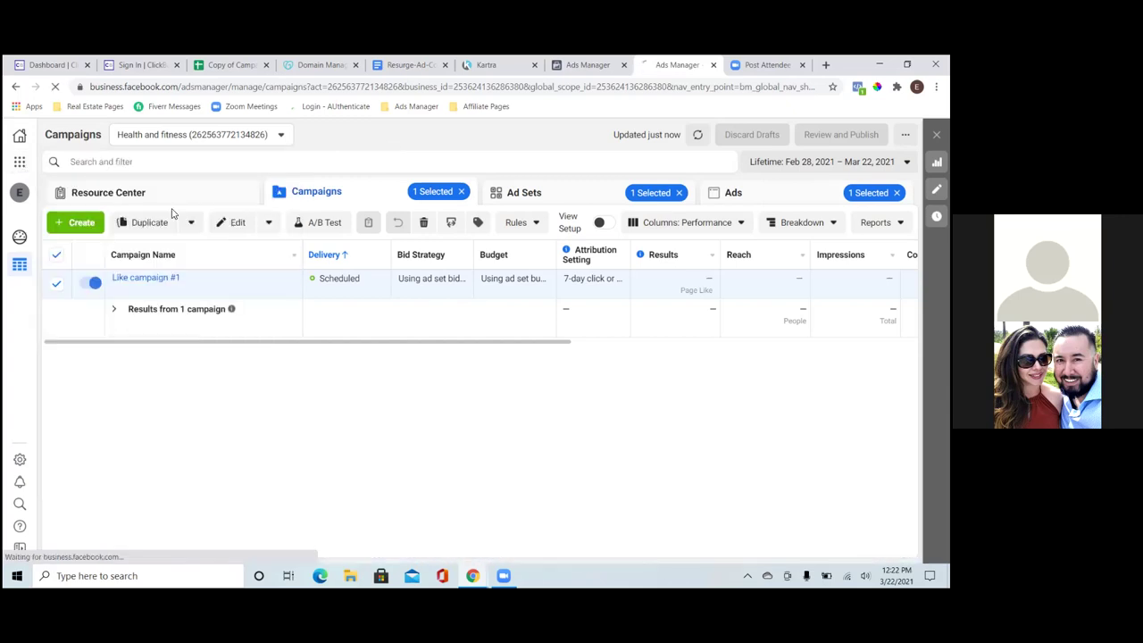